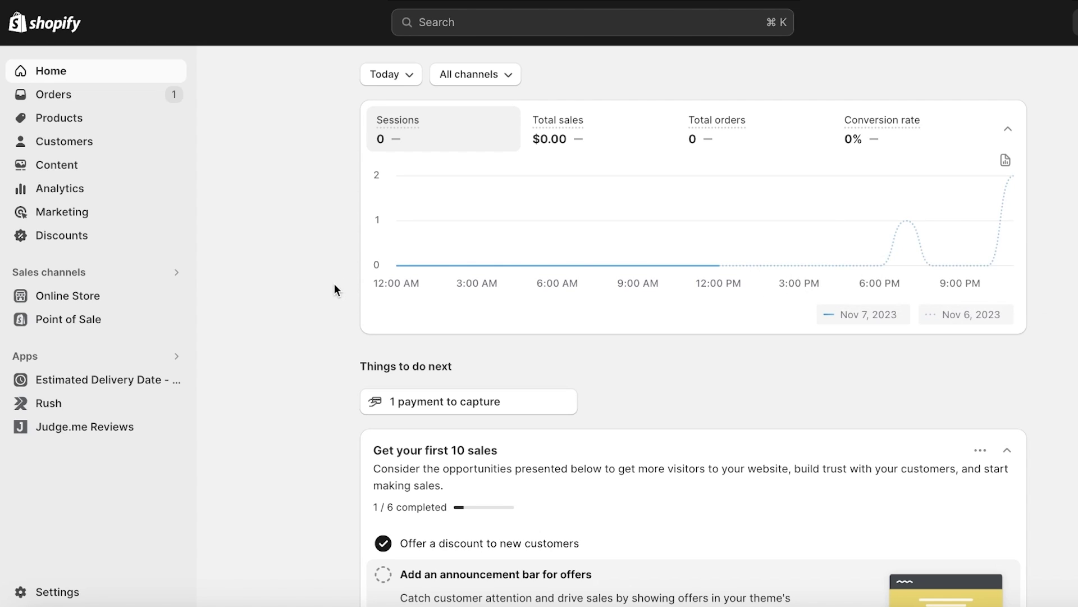
Open Settings > Payments, glance at the third-party provider list, and return to Payments.
click(79, 590)
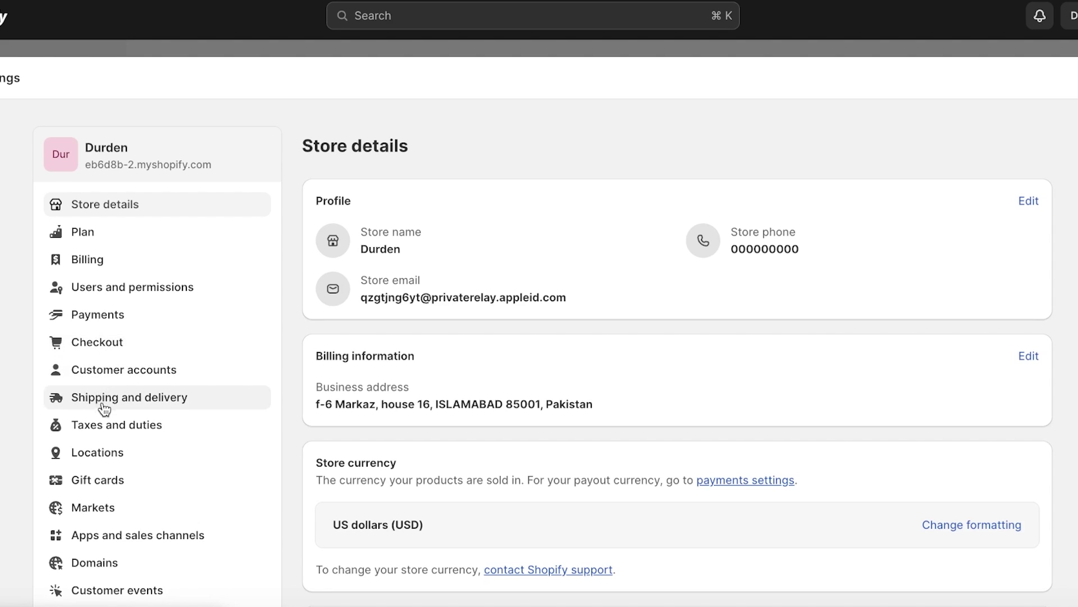
click(89, 318)
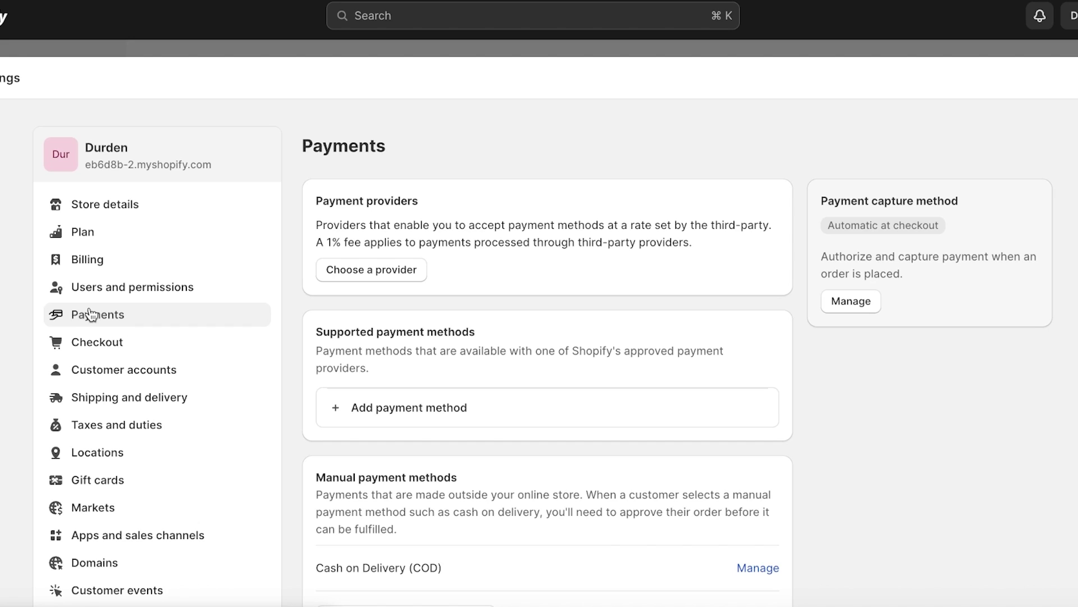
scroll(481, 377, down, 1)
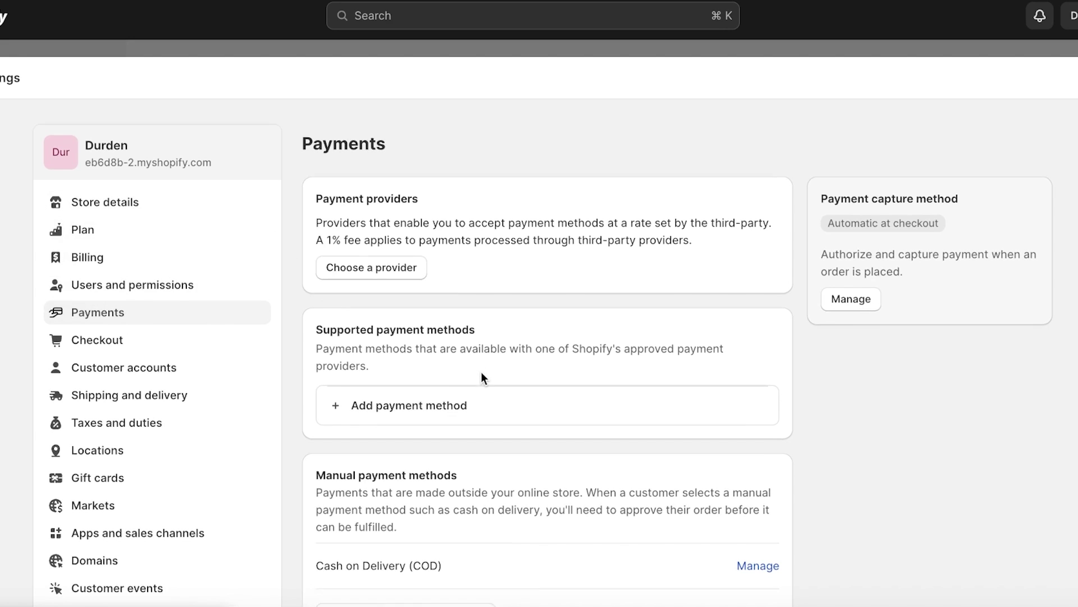
scroll(482, 378, down, 5)
scroll(507, 385, up, 5)
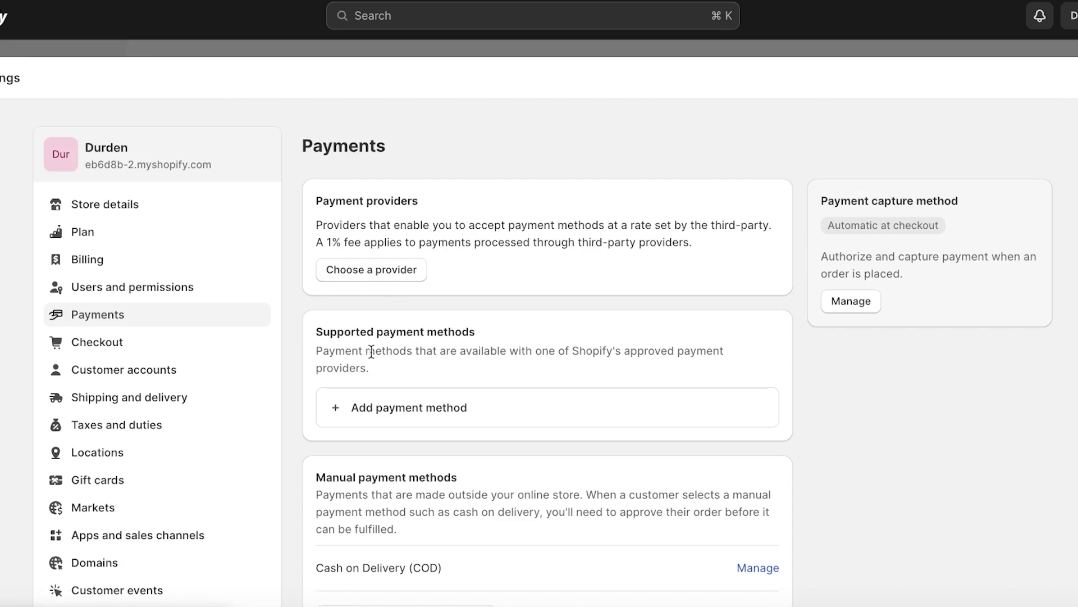
click(373, 274)
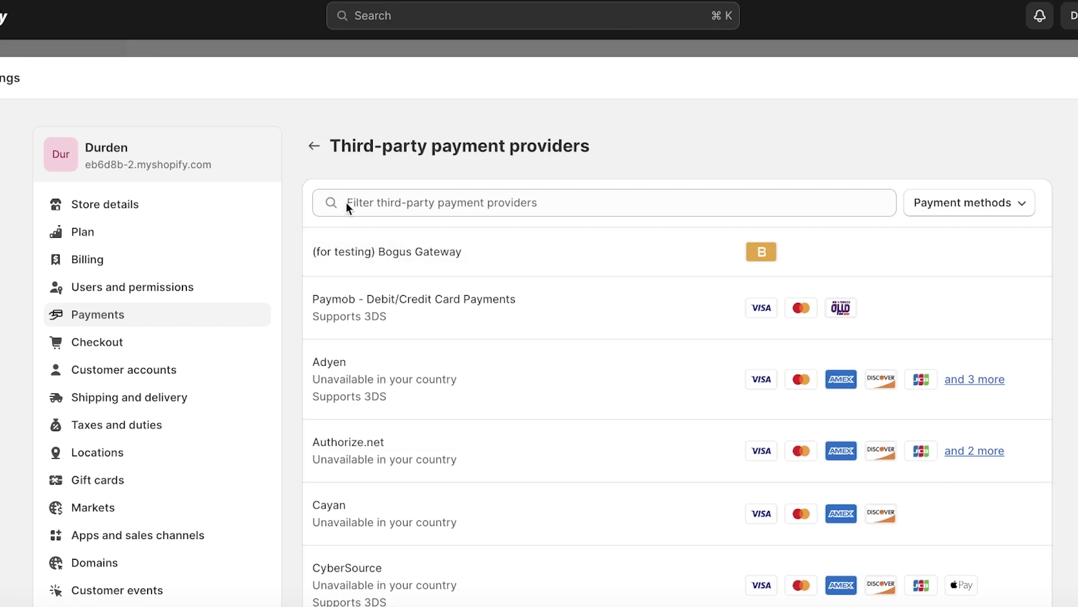
click(315, 146)
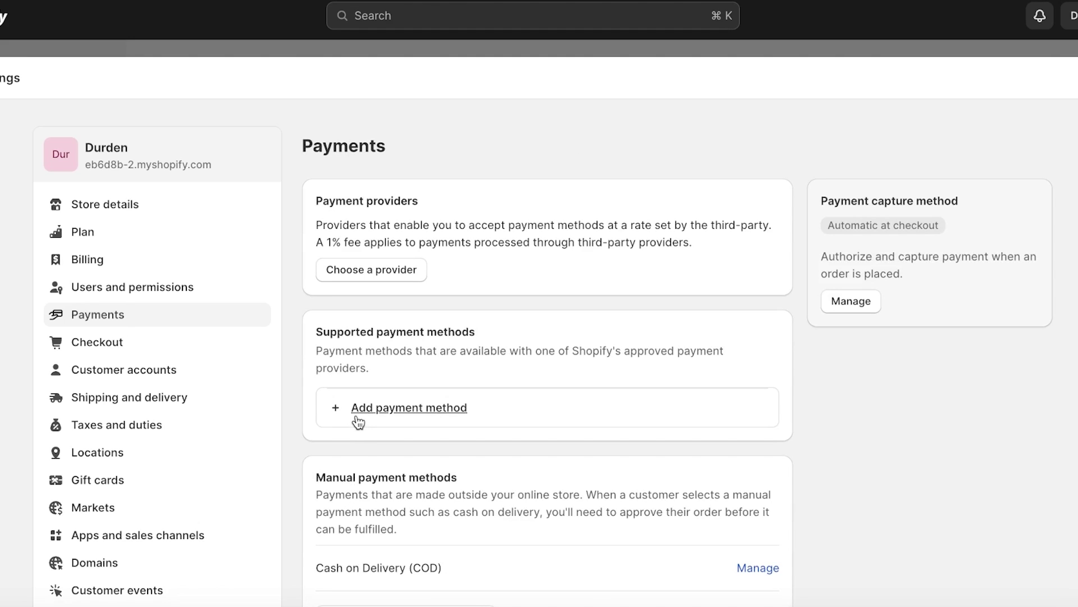
click(358, 410)
click(506, 240)
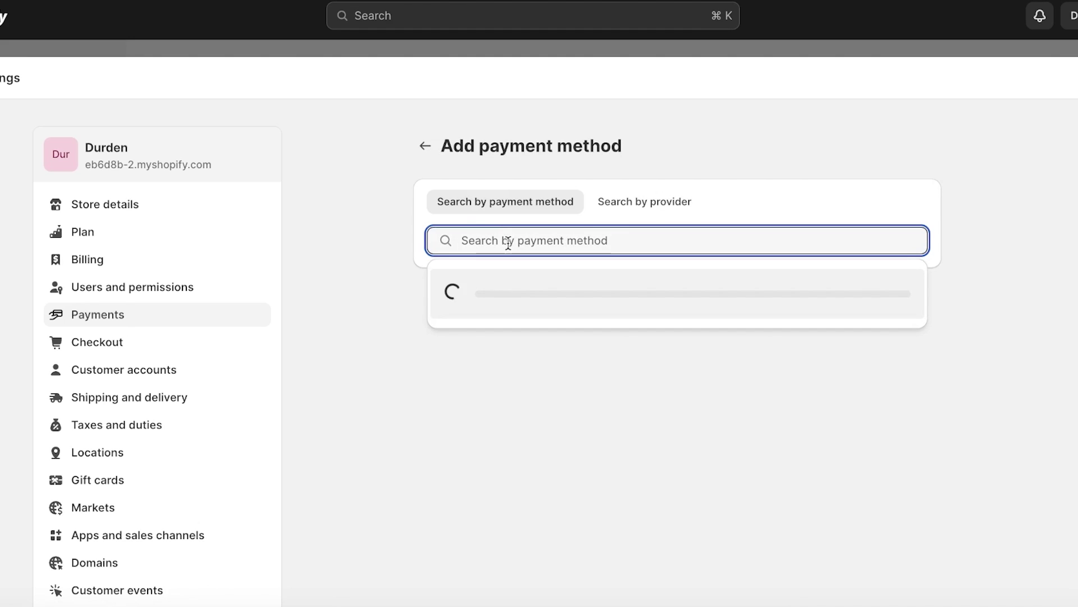
text(payoneer)
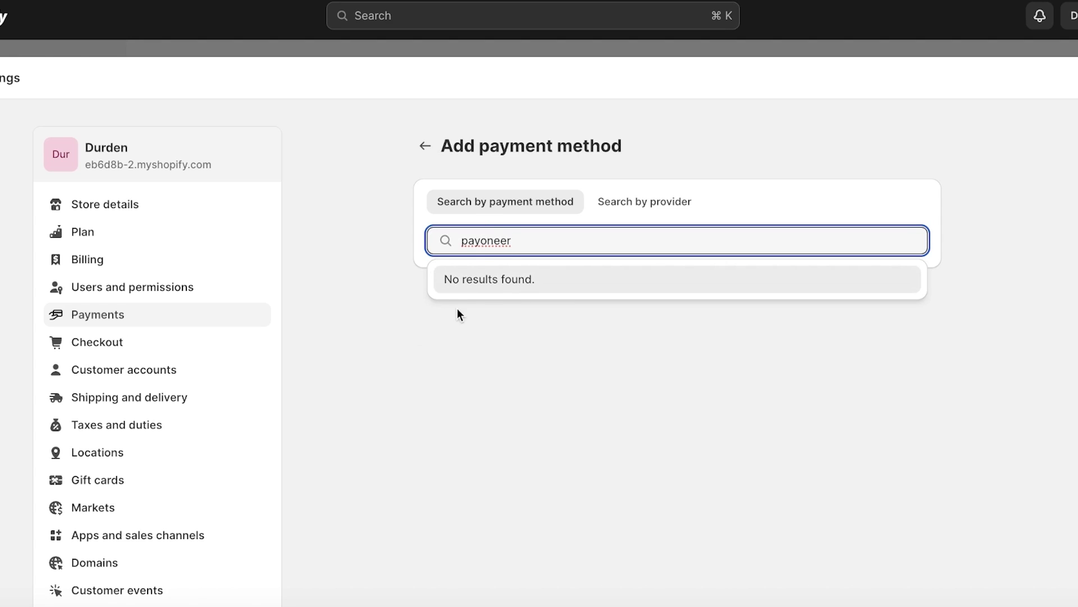
click(422, 154)
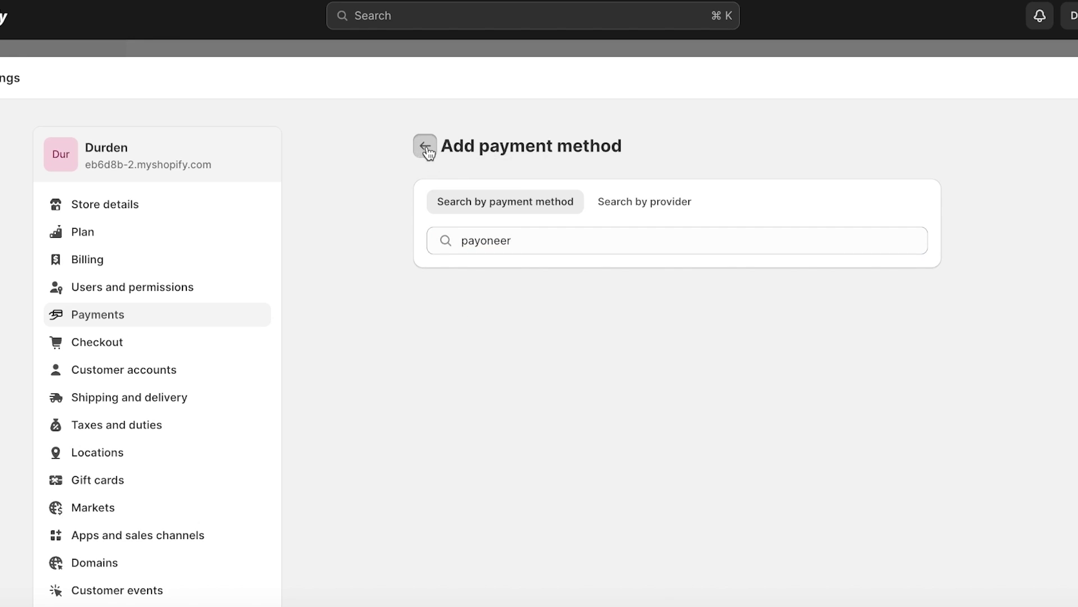
click(425, 145)
click(370, 278)
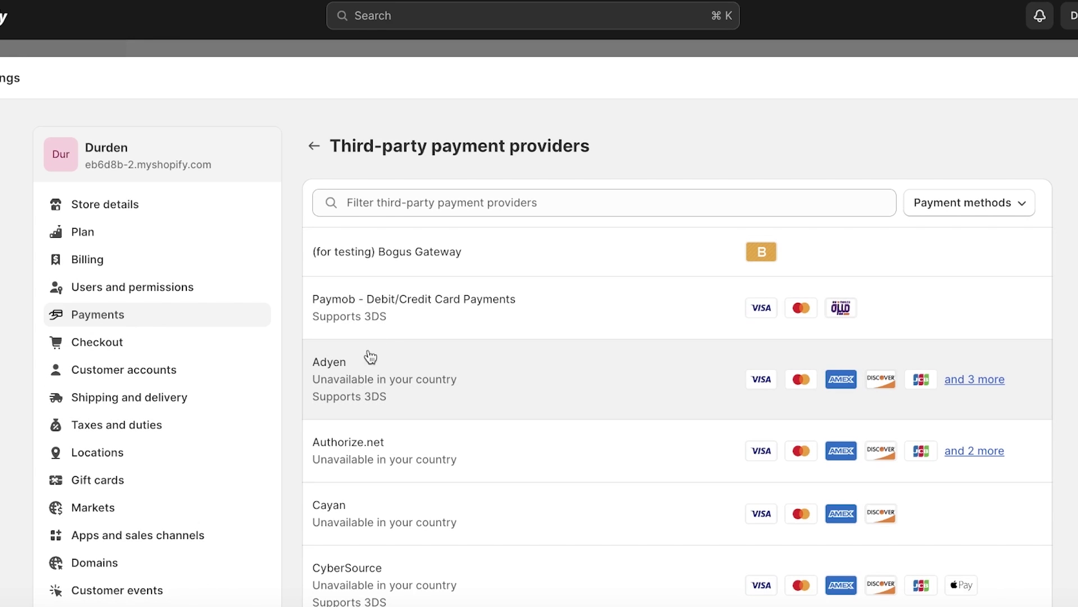
click(409, 194)
text(payon)
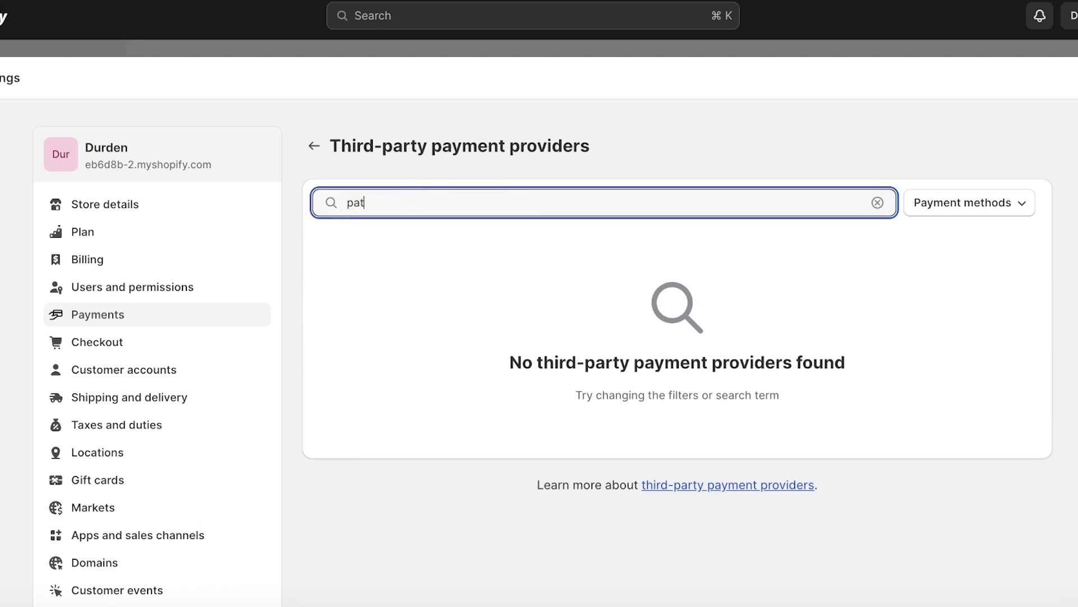
text(eer)
click(314, 147)
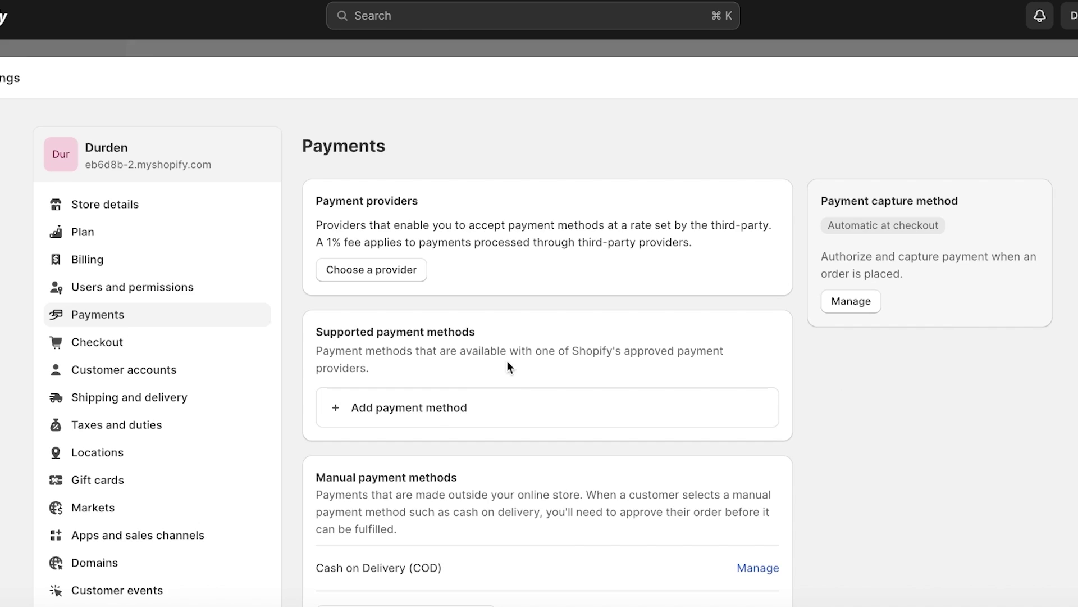
Search payment providers for 'payon' and select Payoneer Checkout to see its 1% fee.
click(427, 409)
click(648, 209)
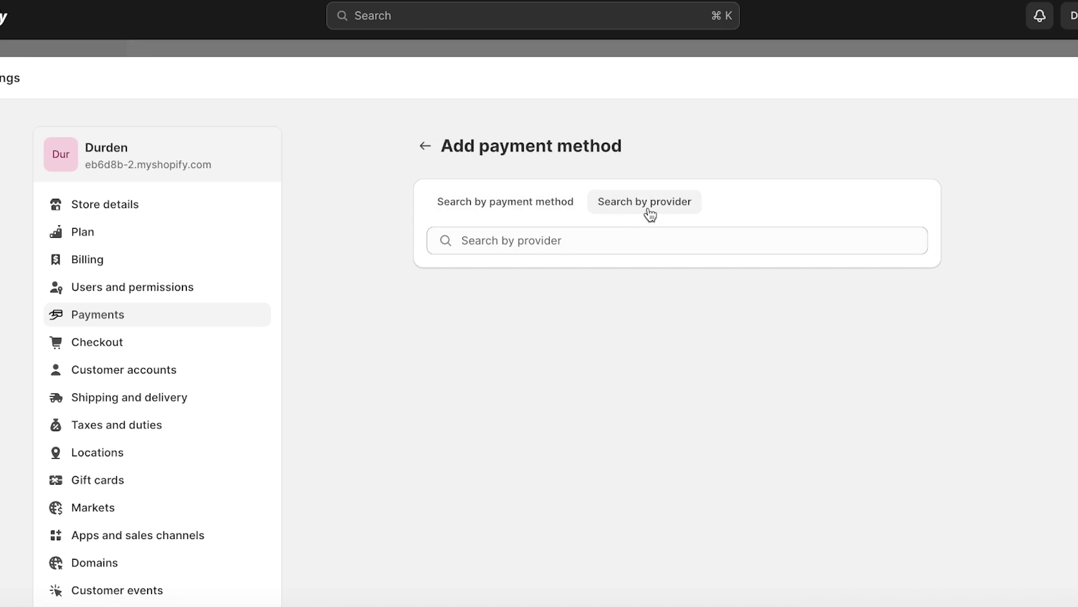
click(635, 234)
text(pa)
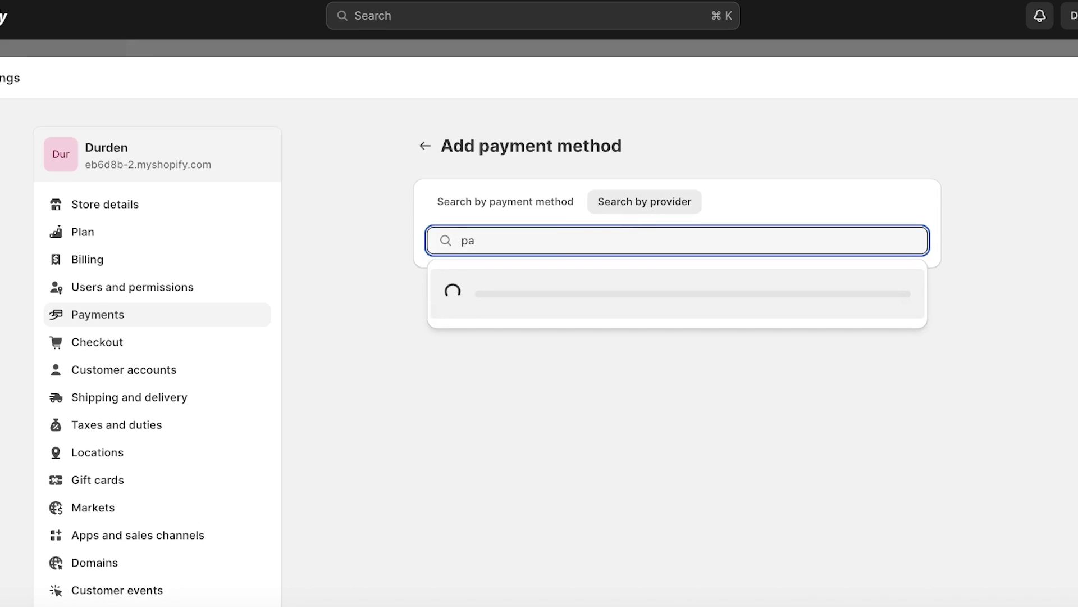
text(yon)
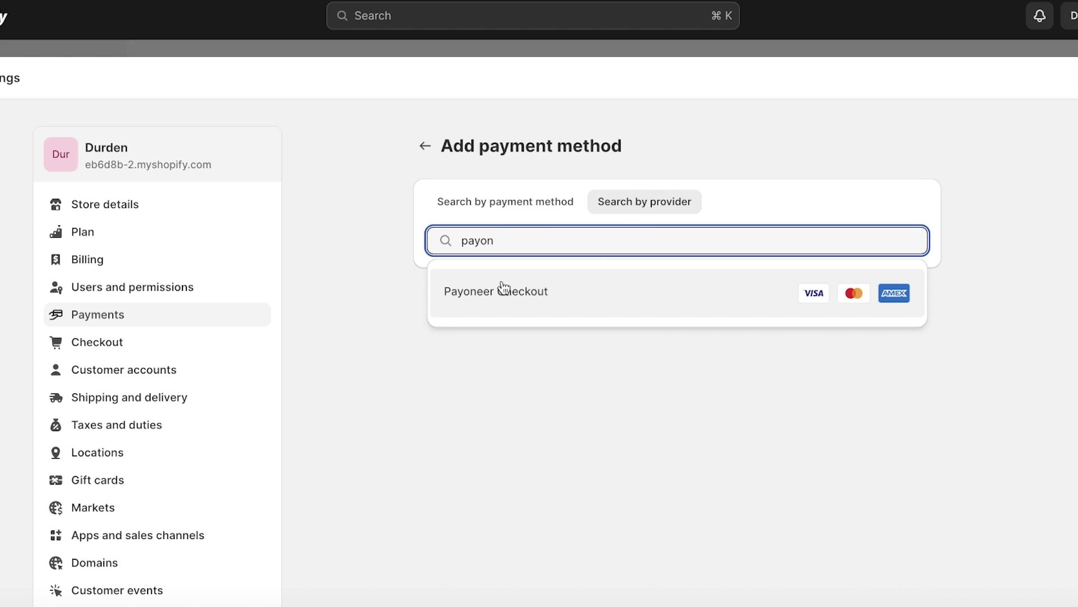
click(712, 296)
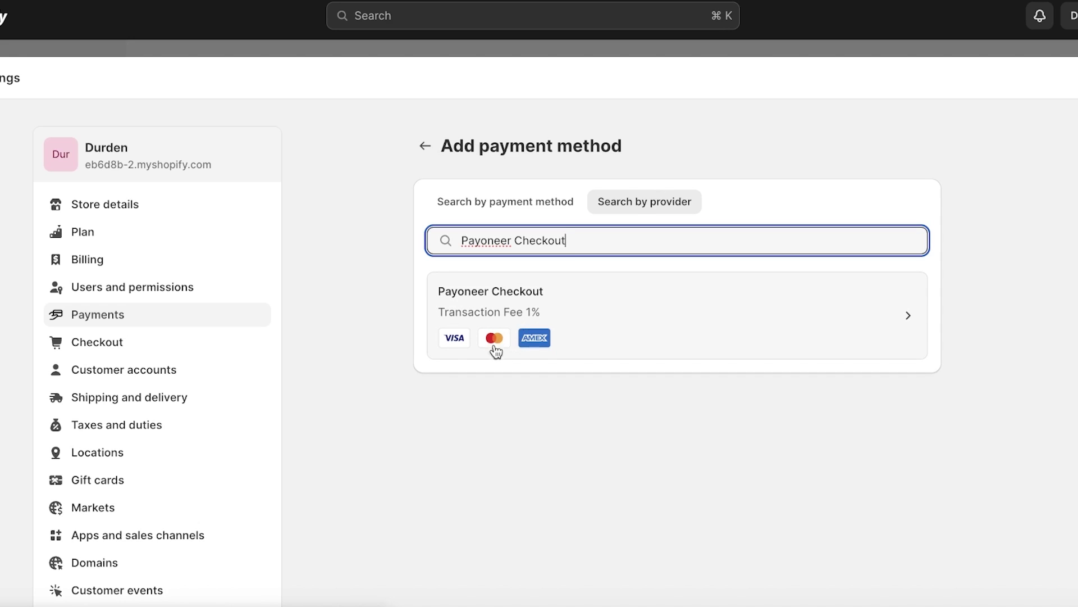
Connect Payoneer Checkout by installing its app, then continue to its account setup.
click(608, 316)
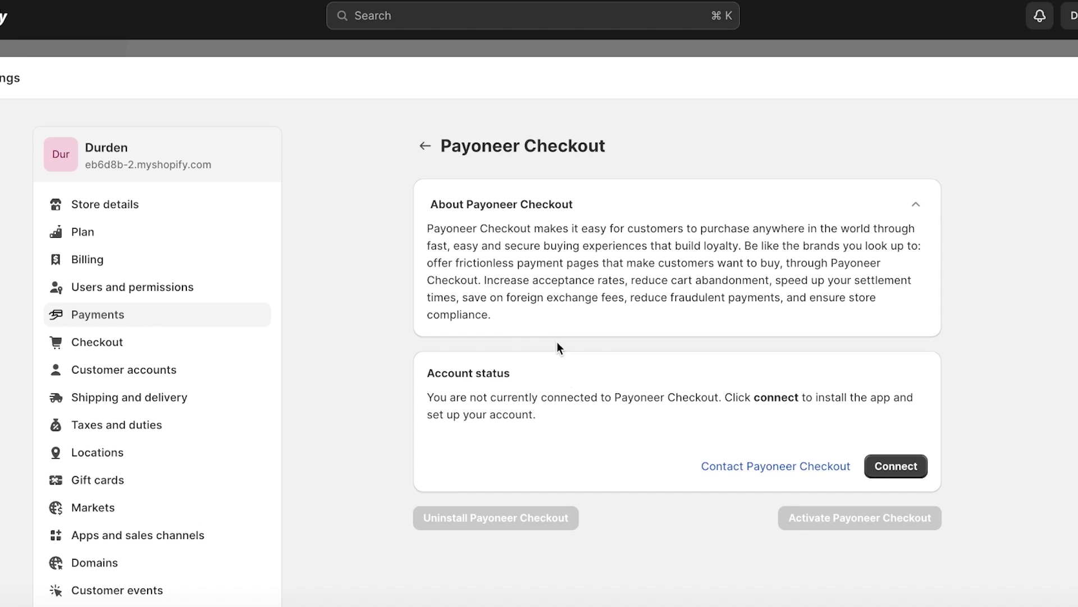
click(891, 465)
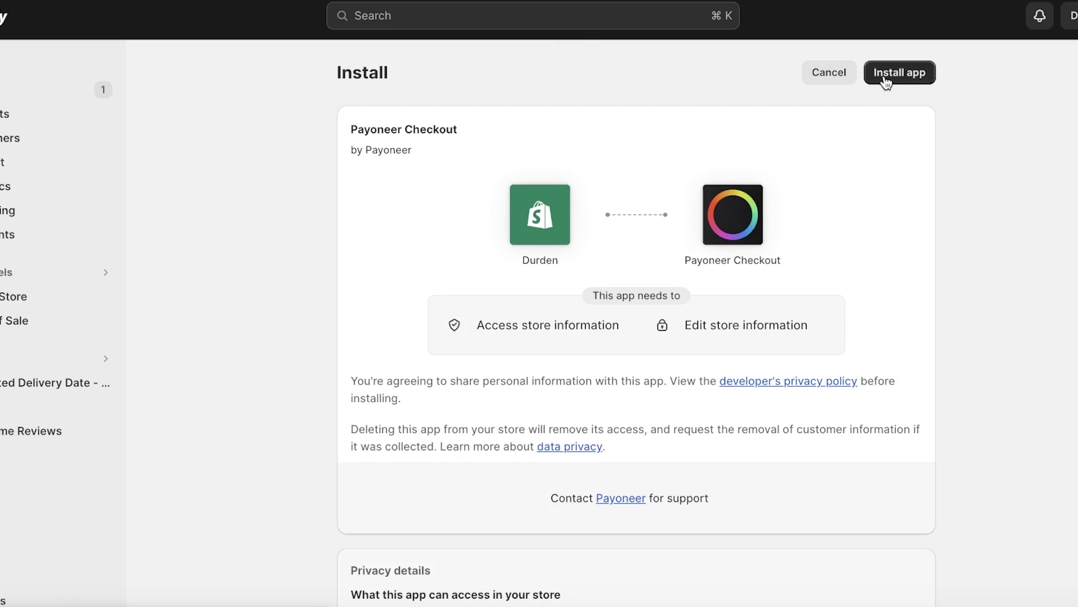
click(886, 80)
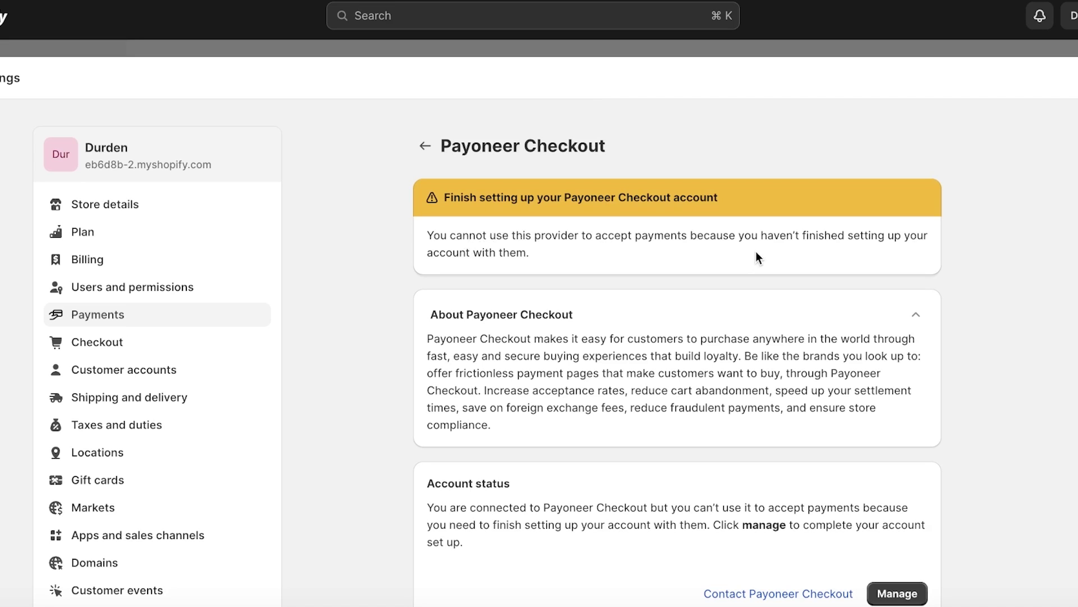
scroll(784, 249, down, 2)
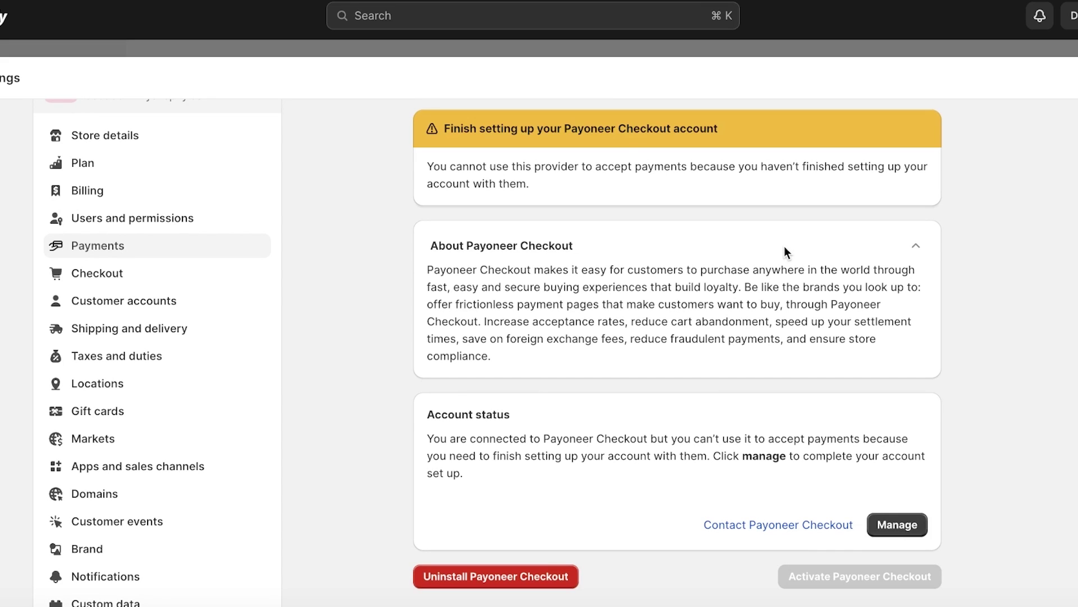
scroll(780, 304, down, 3)
click(883, 434)
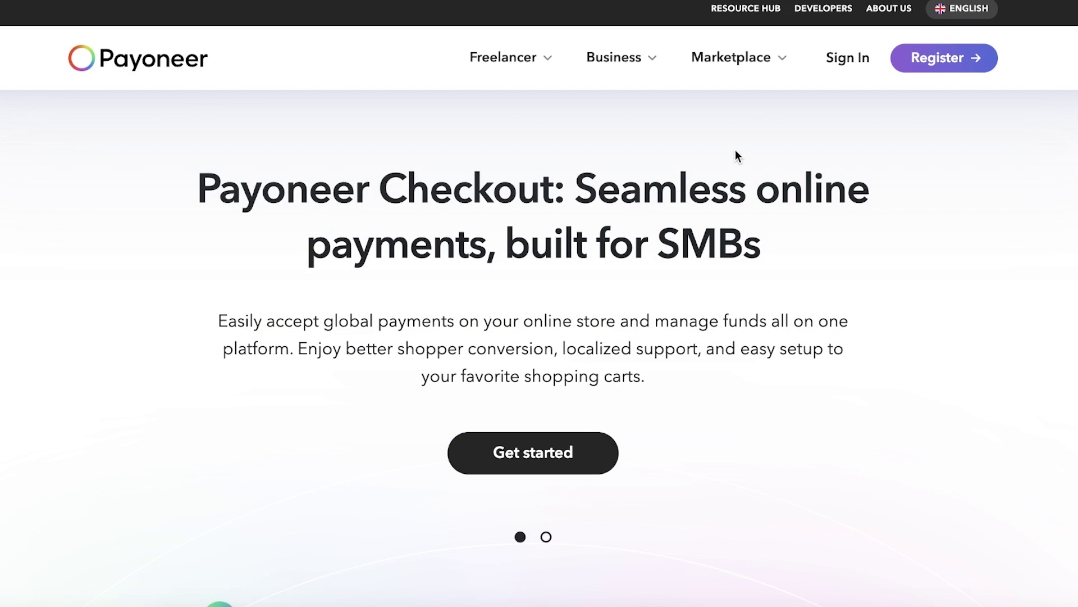
Start the Payoneer Checkout sign-up, scroll through the registration form, and close it unsubmitted.
click(542, 457)
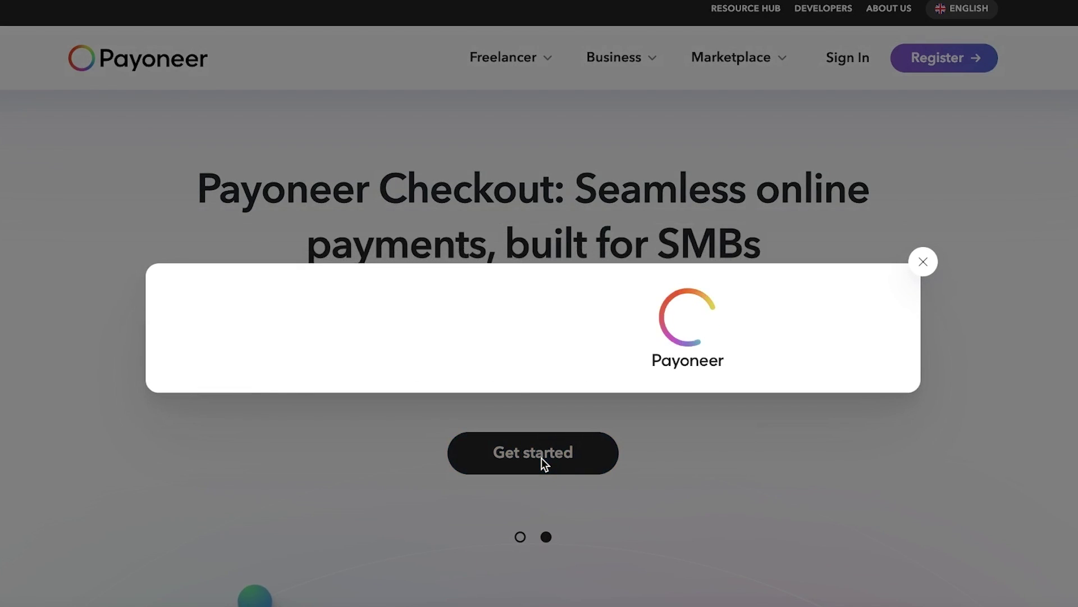
scroll(593, 352, down, 10)
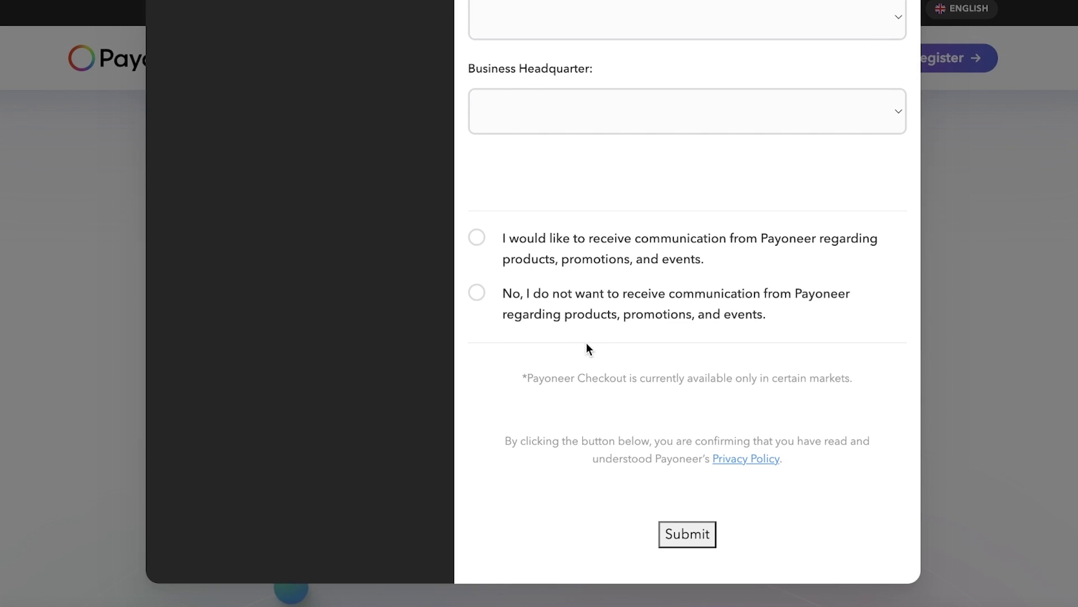
scroll(586, 342, up, 10)
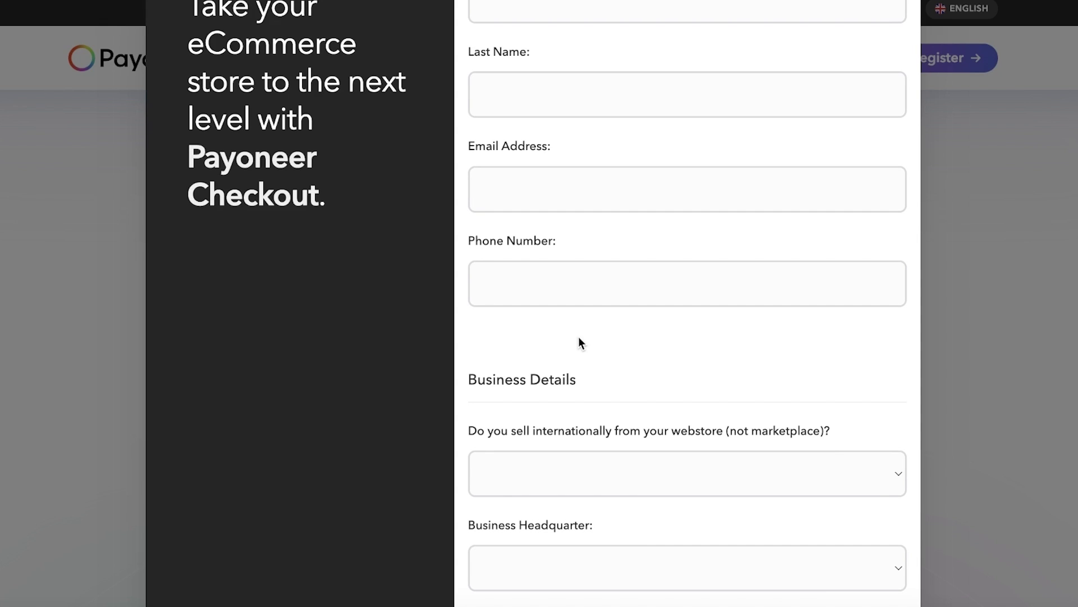
scroll(578, 336, up, 3)
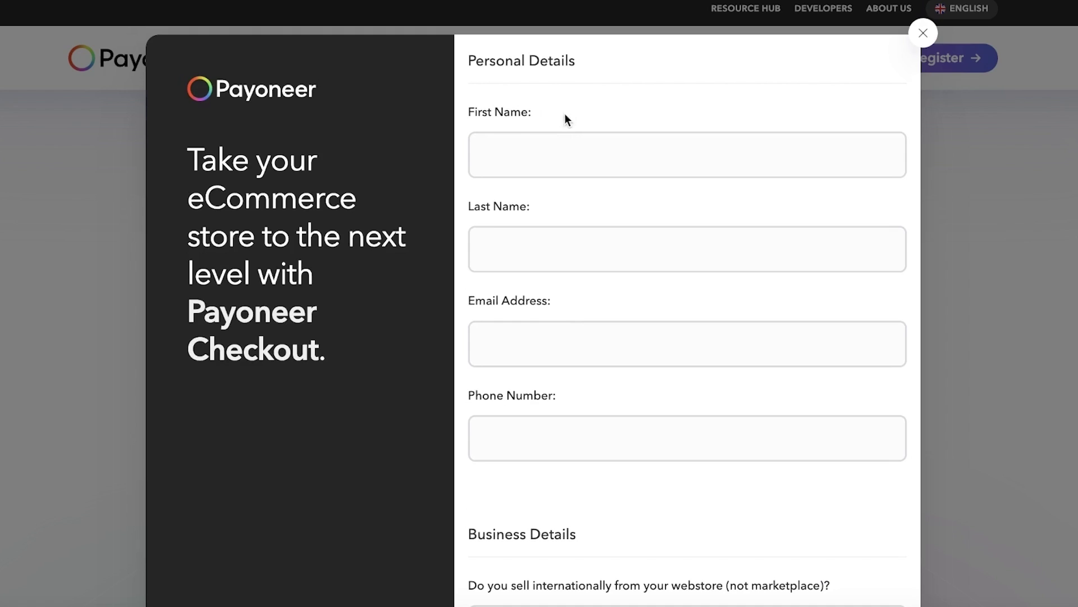
scroll(842, 32, down, 7)
scroll(842, 31, up, 7)
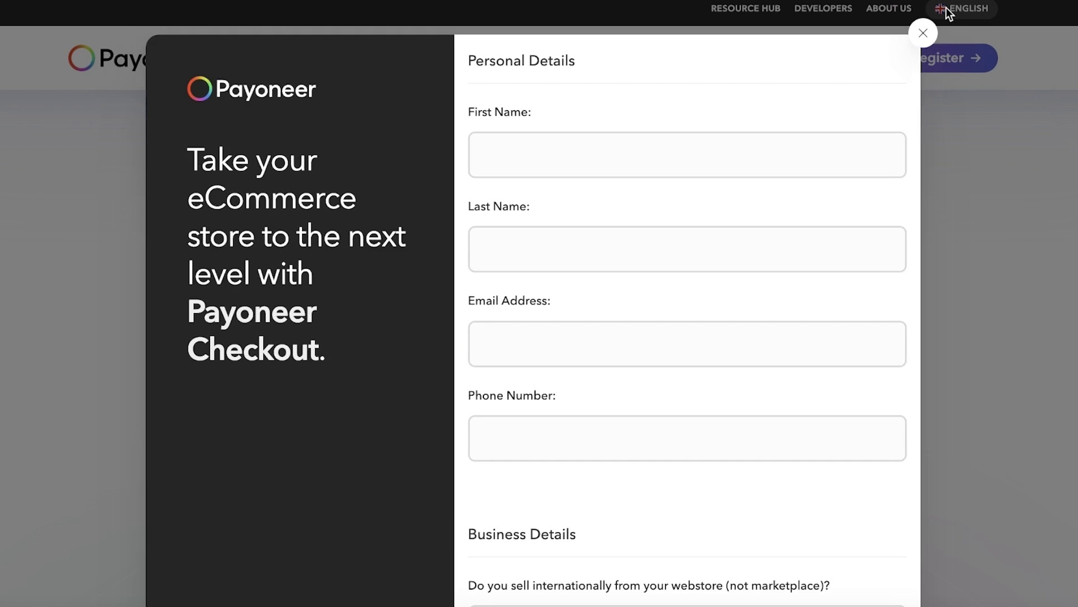
click(927, 35)
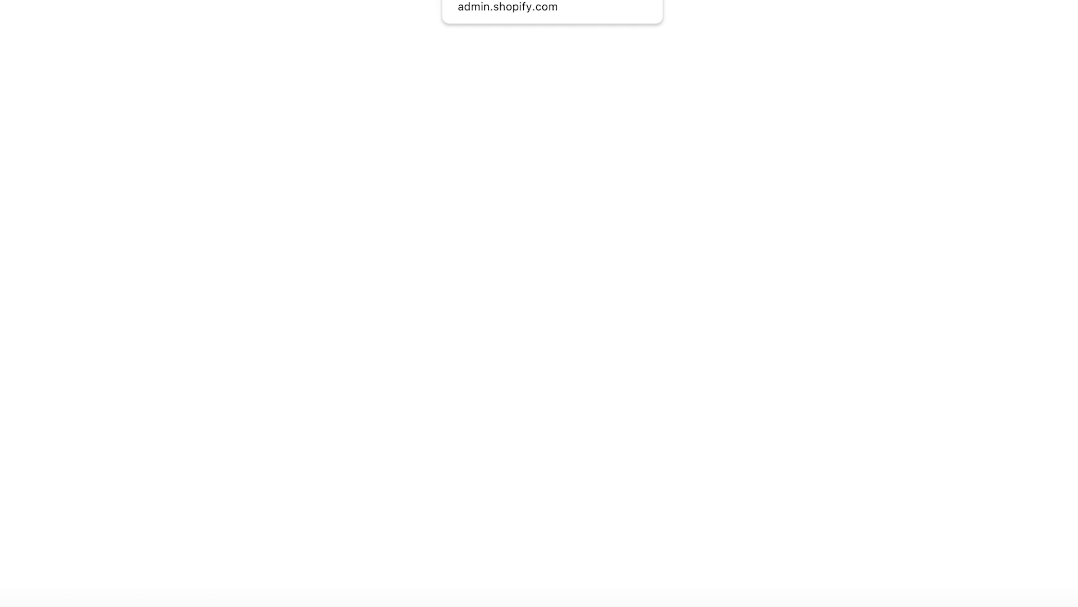
Go back to the Shopify admin and reopen Settings > Payments.
key(Escape)
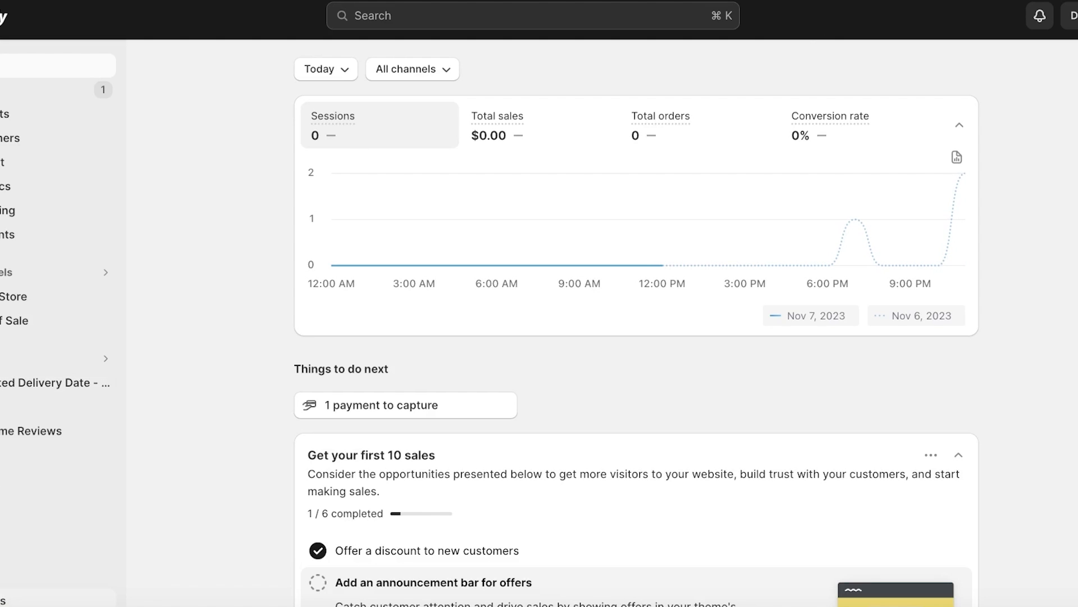
click(22, 599)
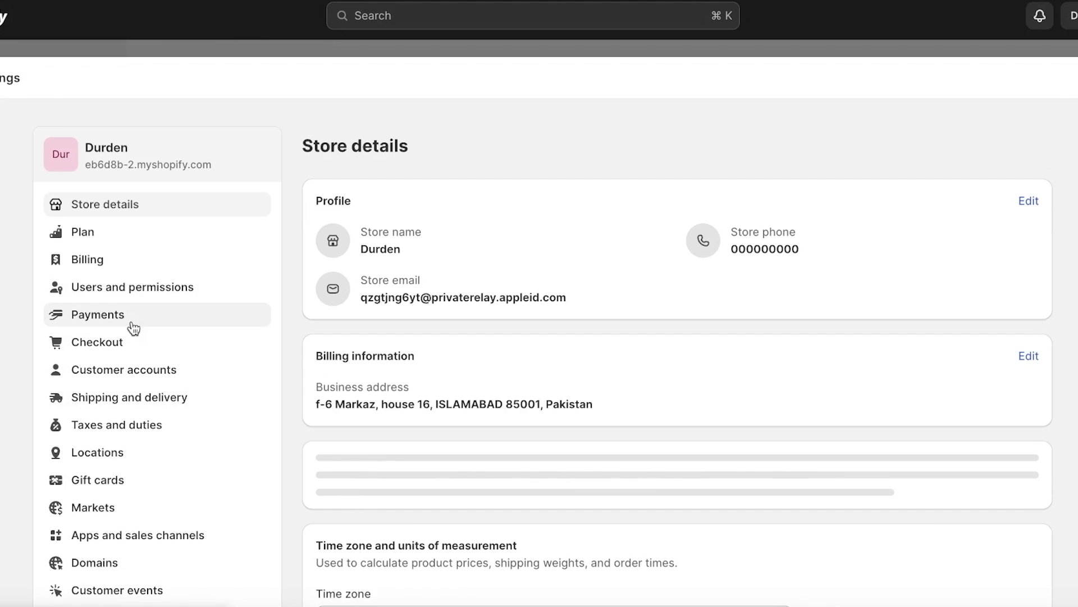
click(133, 325)
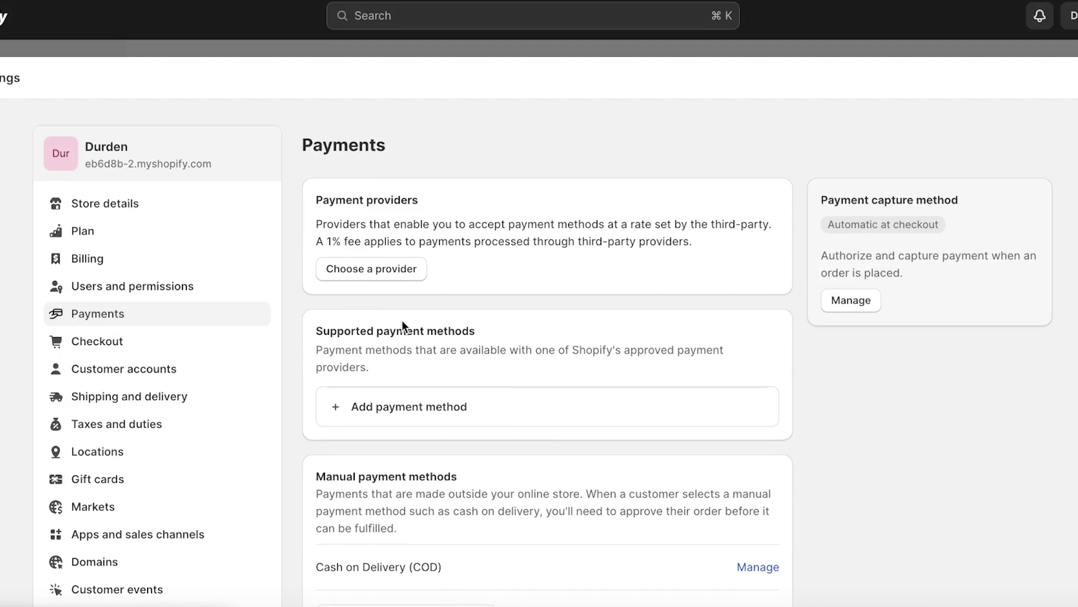
scroll(402, 319, down, 2)
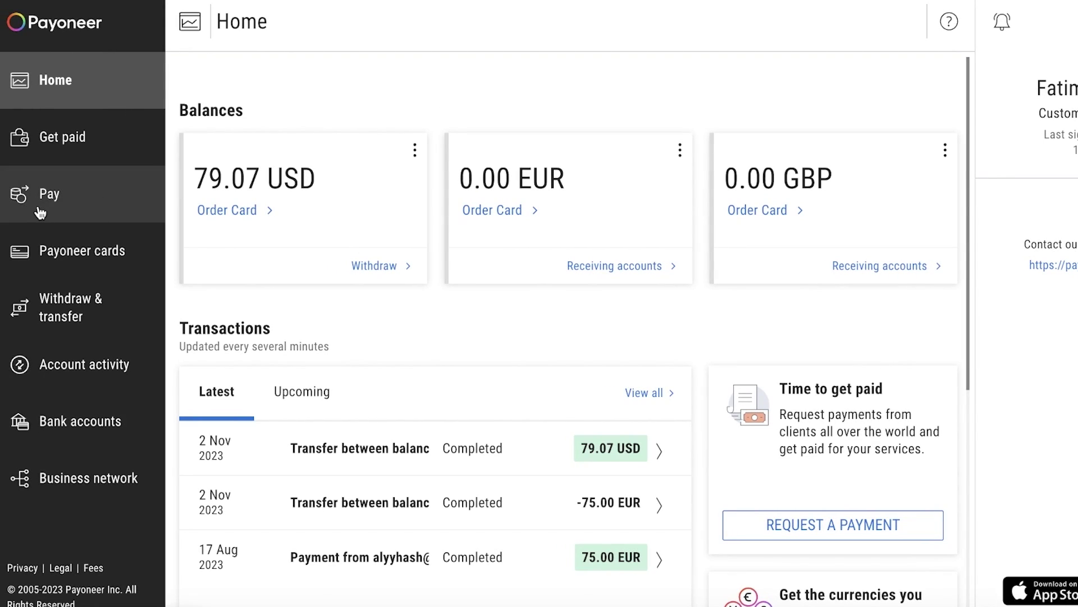
Open Get paid > Receiving accounts, briefly start an account request, then back out.
click(84, 152)
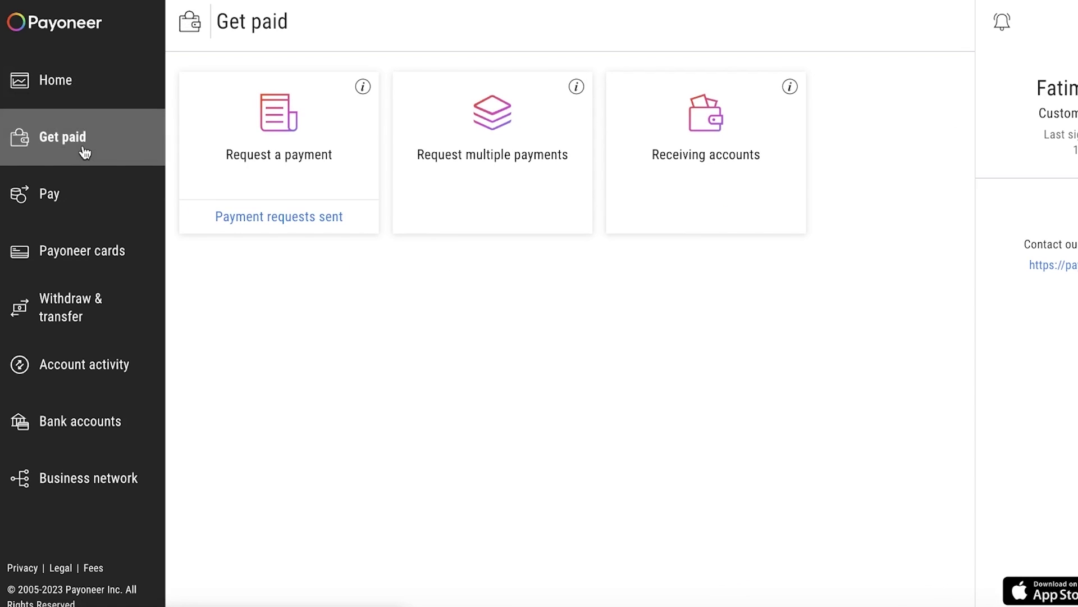
click(738, 137)
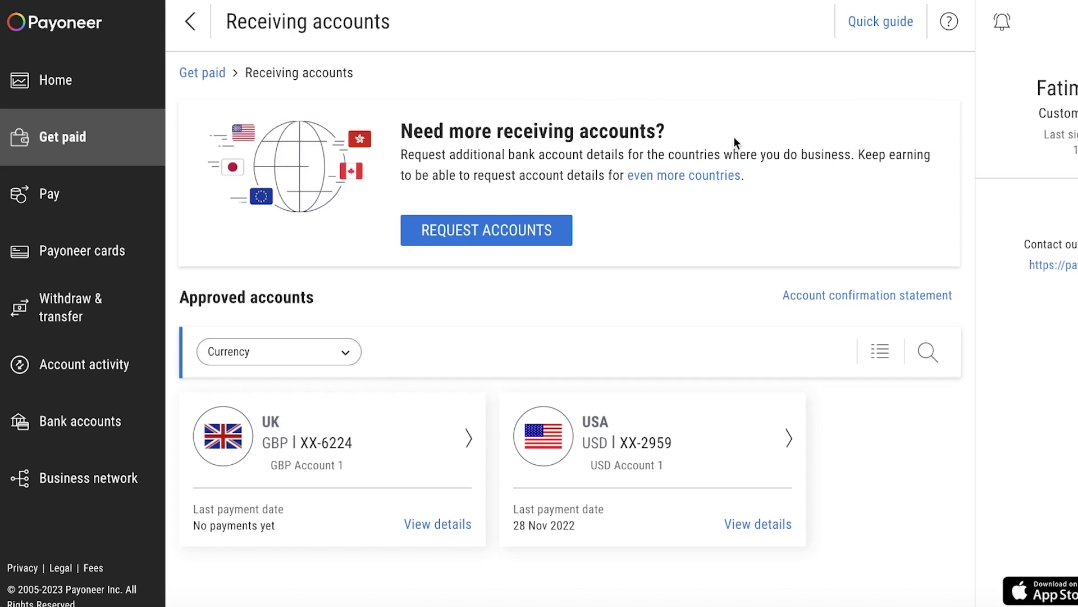
click(543, 223)
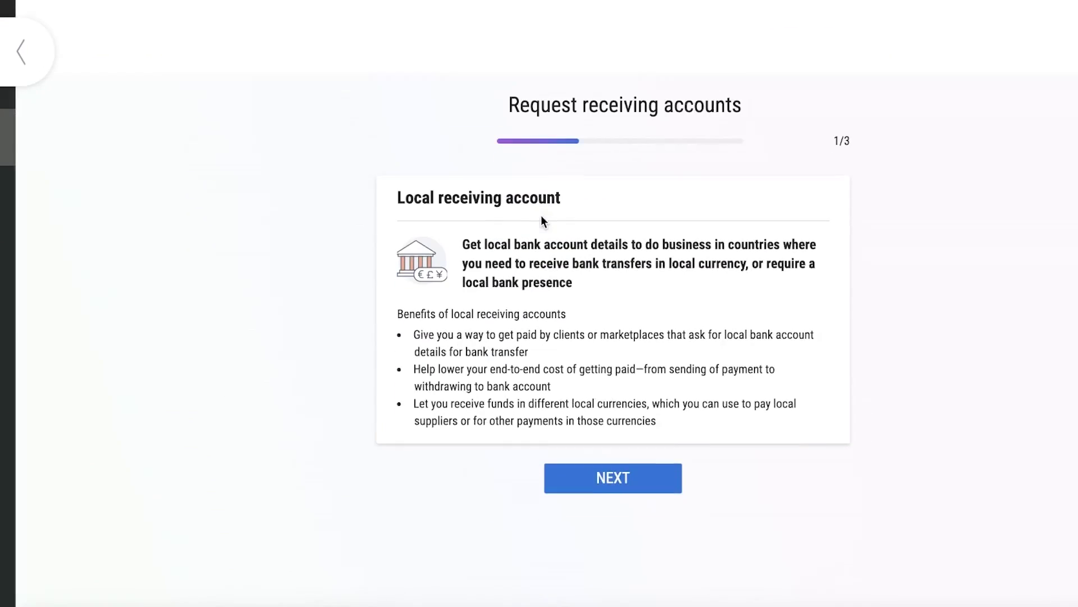
click(49, 58)
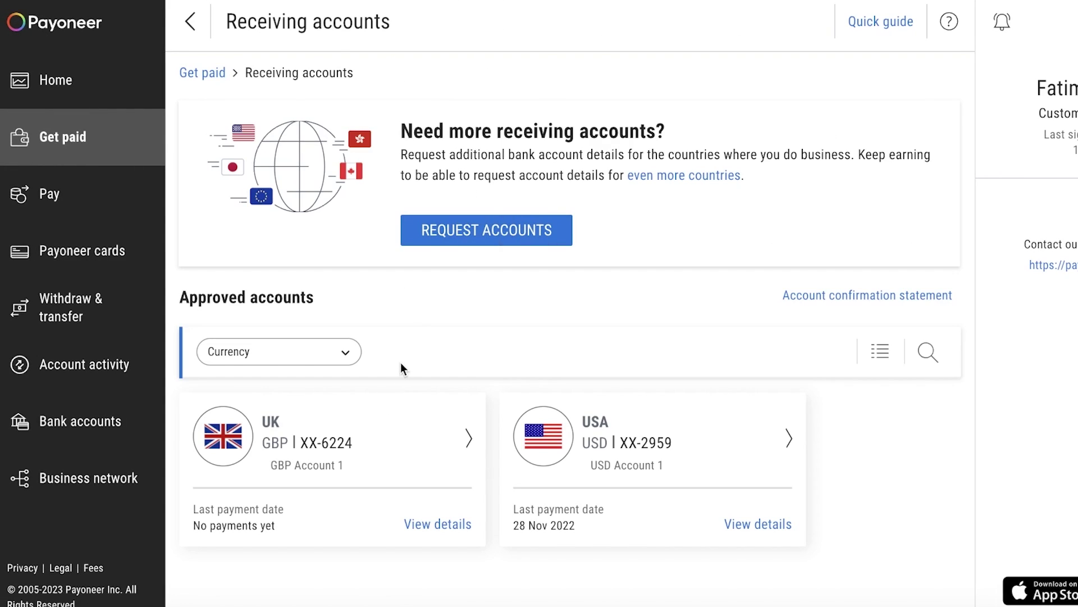
Review the UK GBP account's details, beneficiary-name note and guidelines.
click(425, 477)
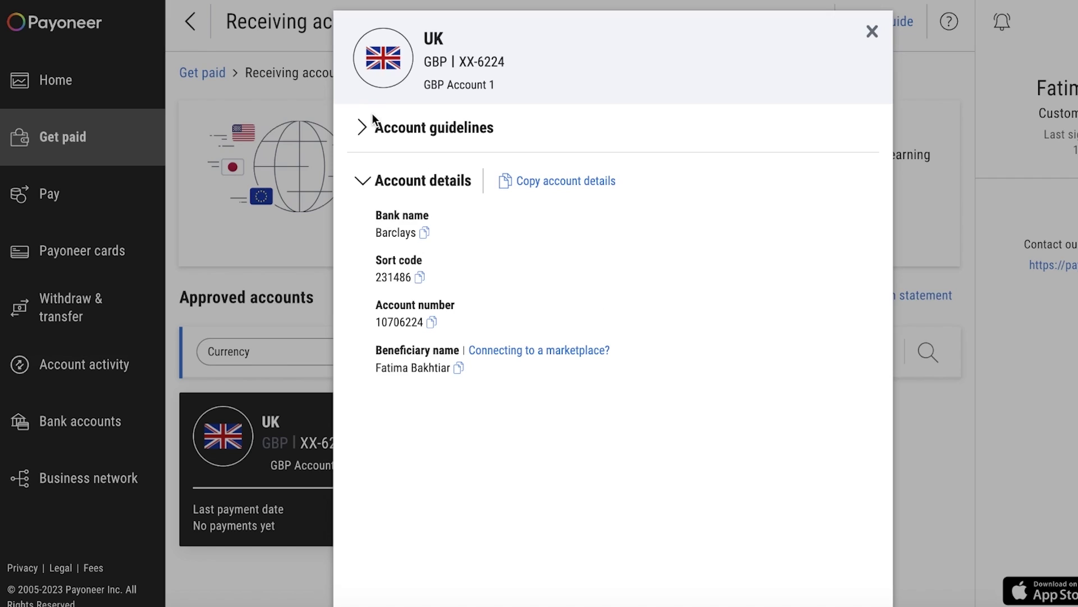
click(872, 31)
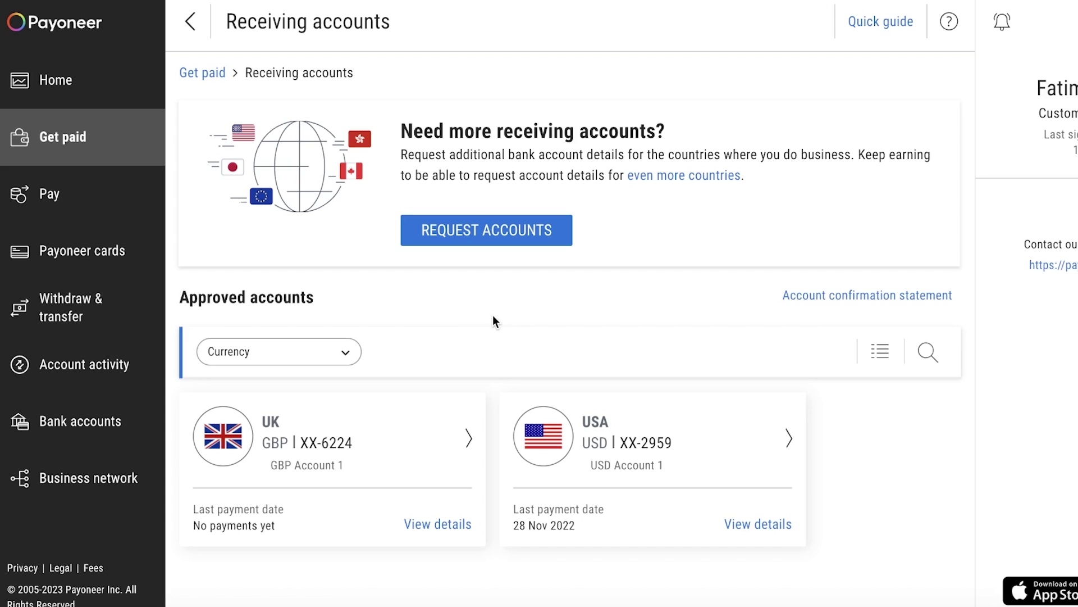
click(341, 441)
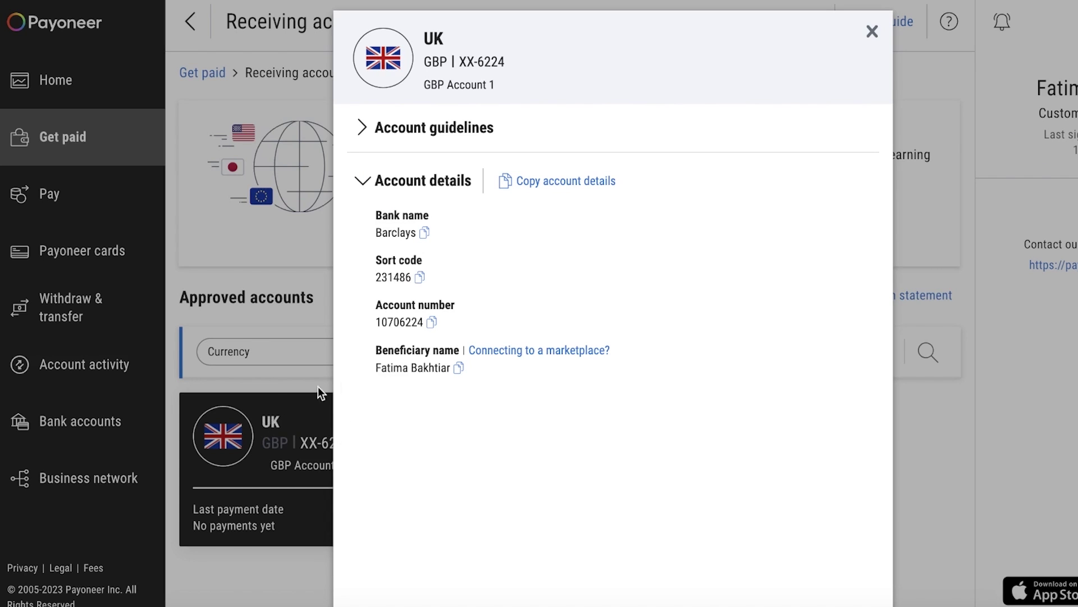
click(539, 360)
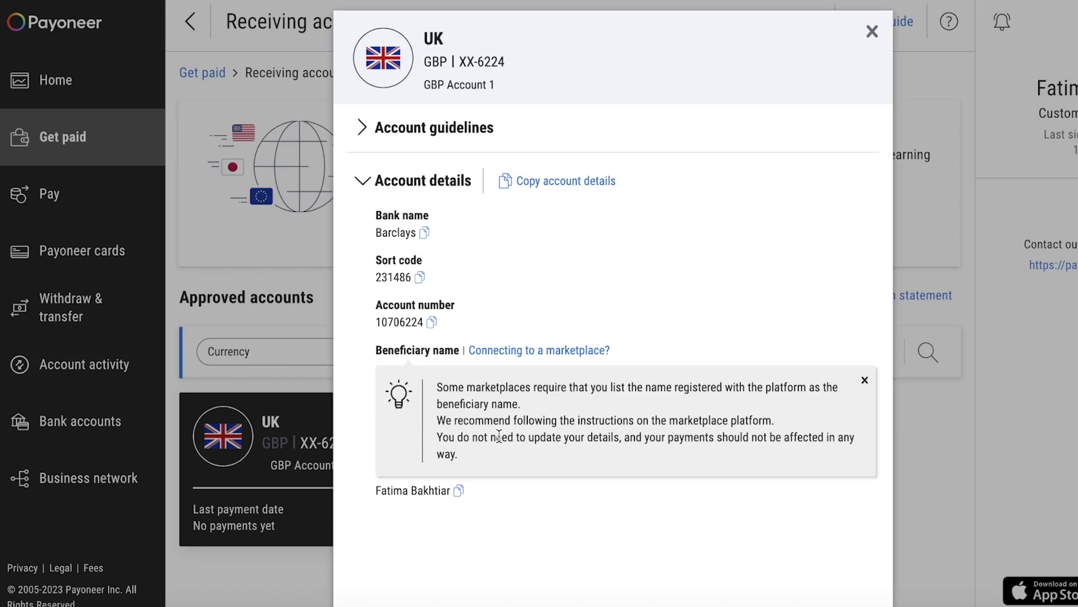
click(871, 31)
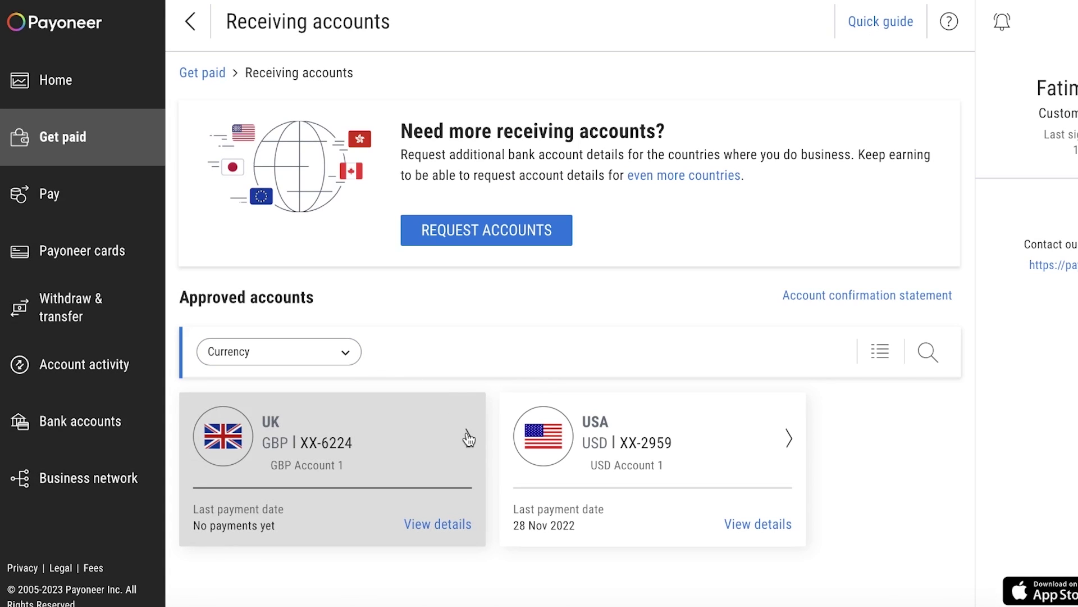
click(295, 357)
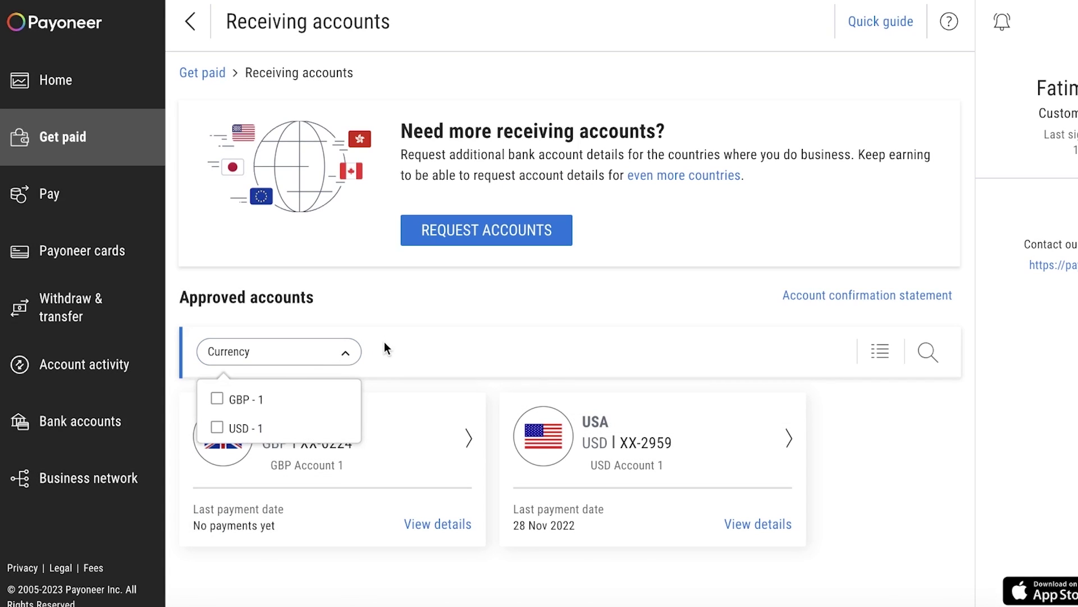
click(475, 486)
click(430, 127)
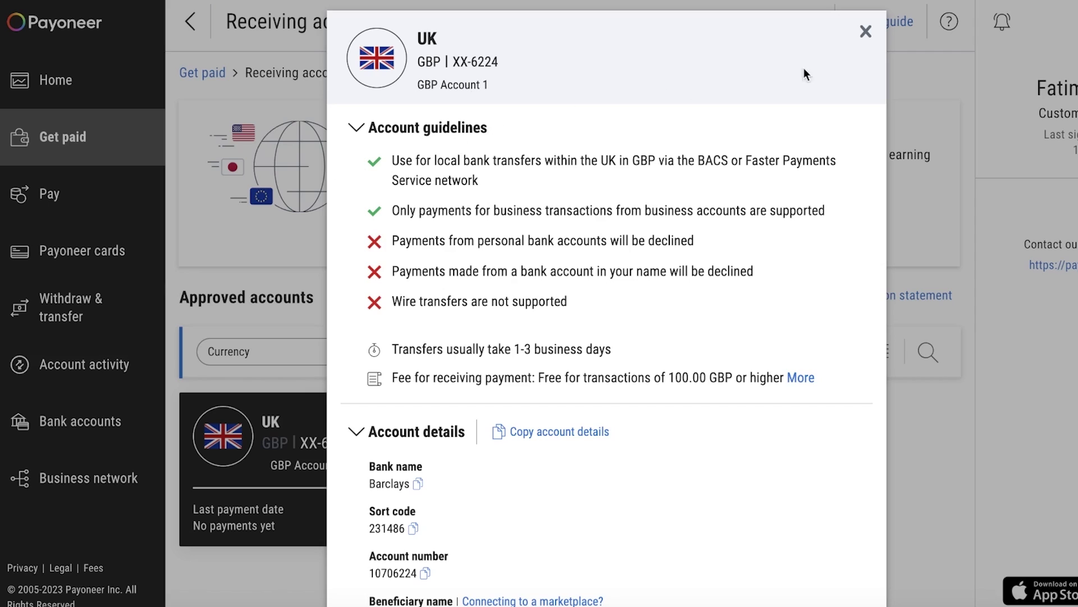
click(867, 31)
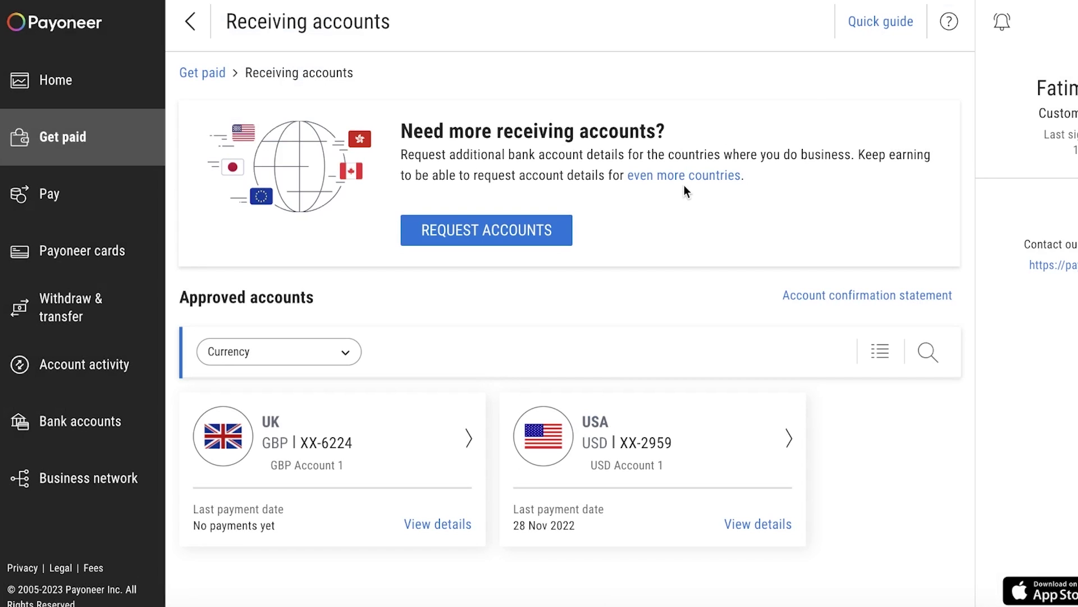
Review the USA USD account's details and guidelines, then begin requesting more receiving accounts.
click(657, 475)
click(414, 131)
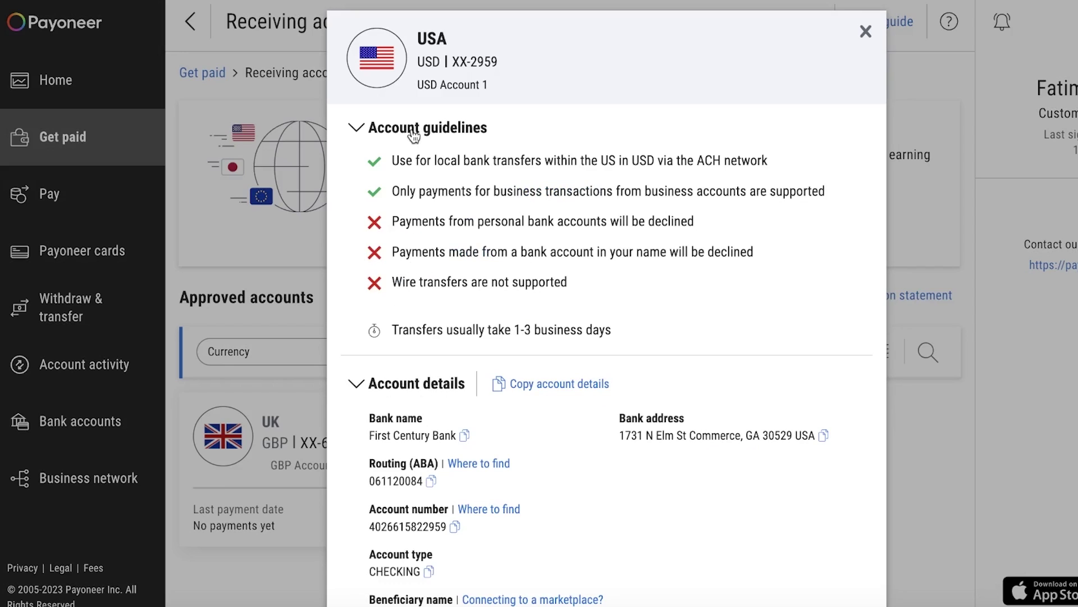
click(399, 390)
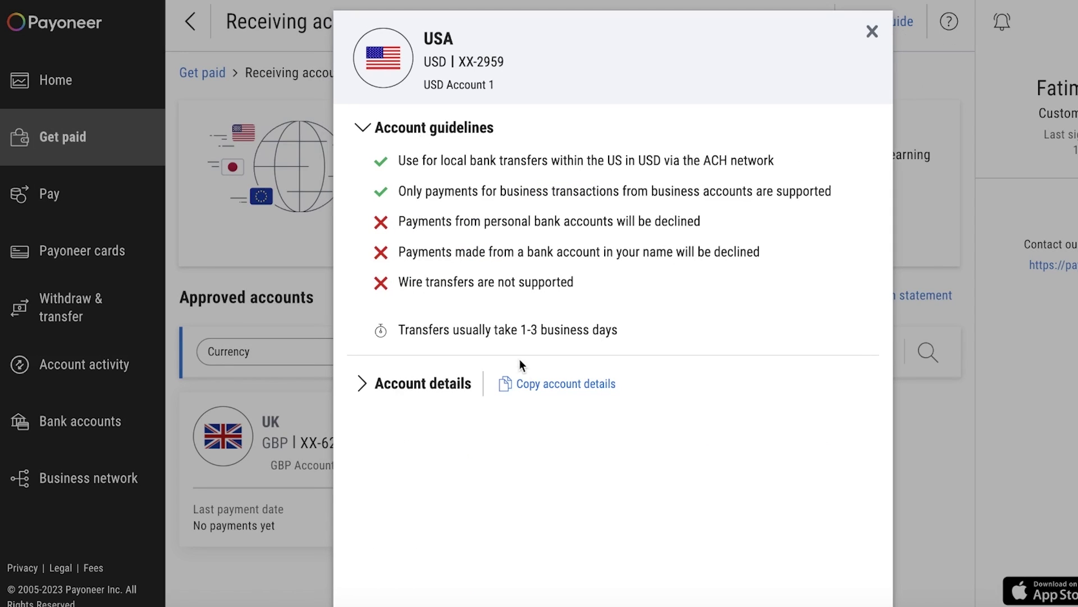
click(456, 387)
scroll(503, 585, down, 1)
click(505, 549)
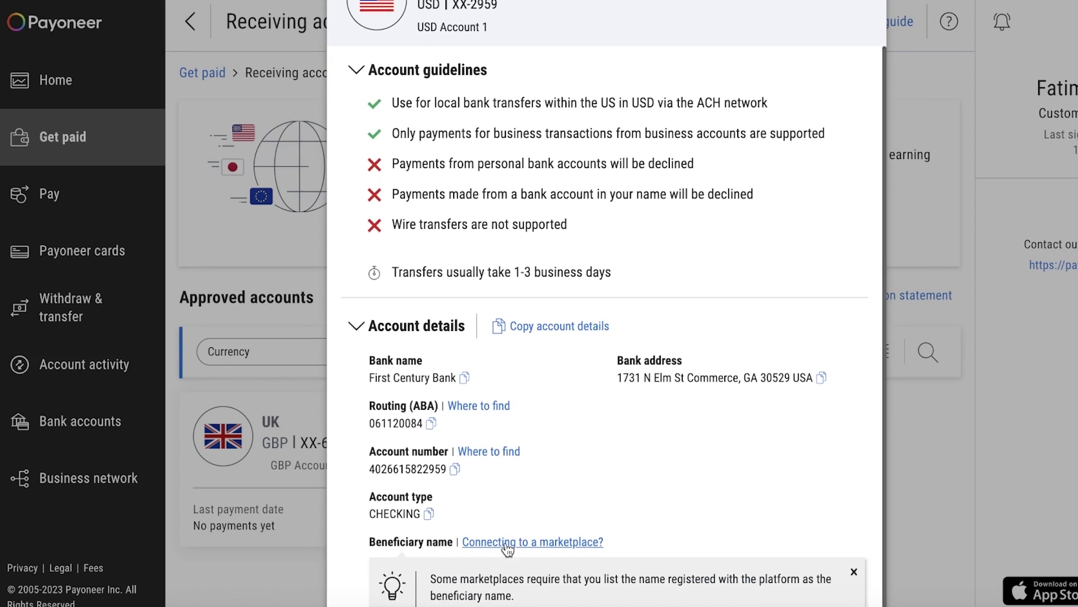
scroll(514, 542, down, 1)
scroll(891, 72, up, 2)
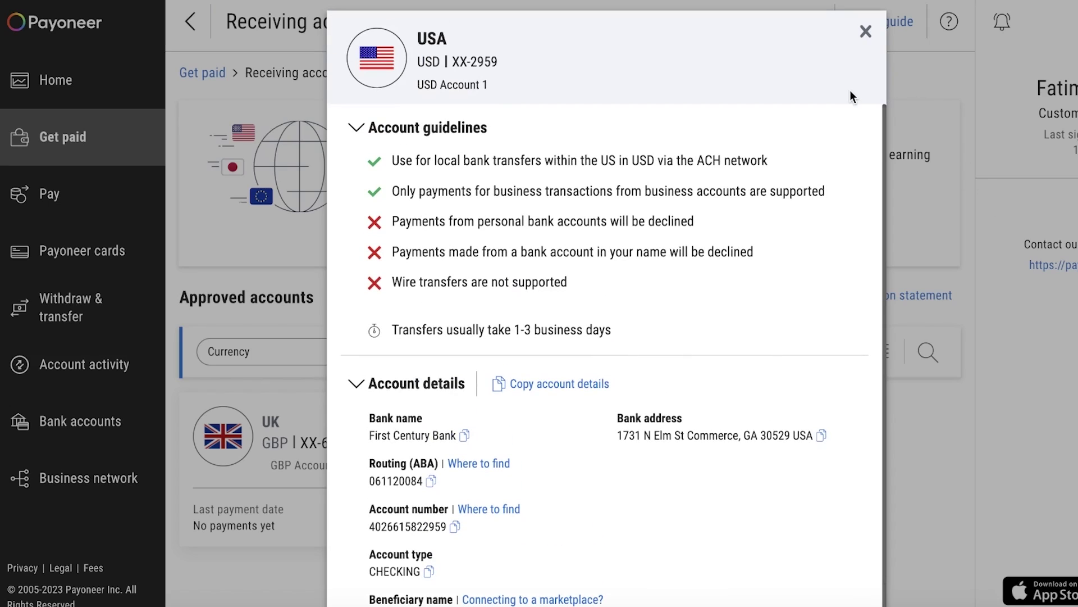
click(866, 32)
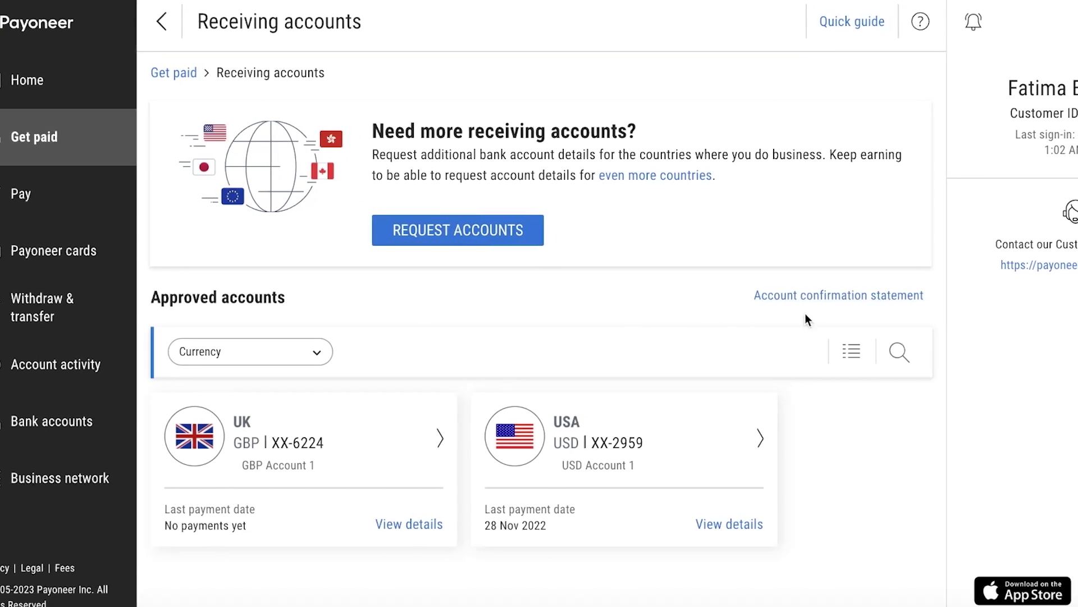
click(436, 235)
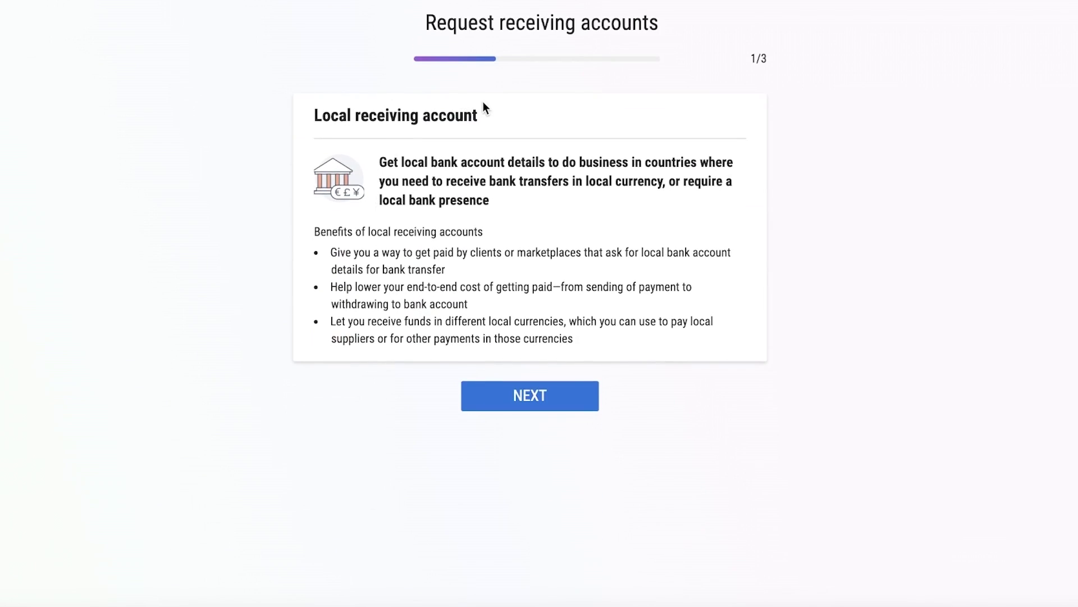
Select Australia (AUD) and Japan (JPY) in the request wizard, preview the review, then go back.
click(506, 399)
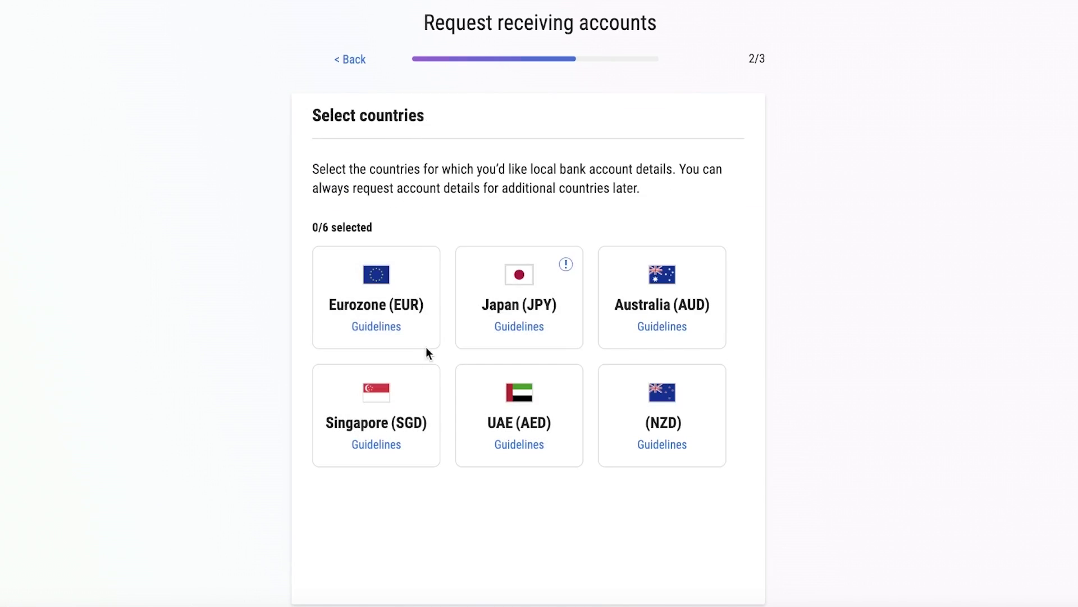
click(624, 303)
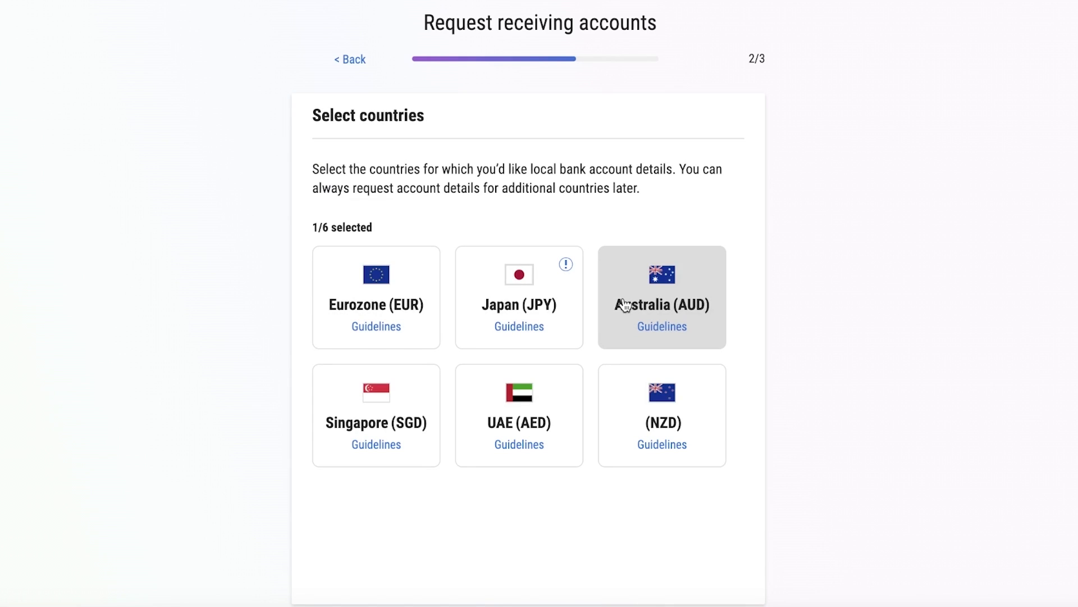
click(672, 296)
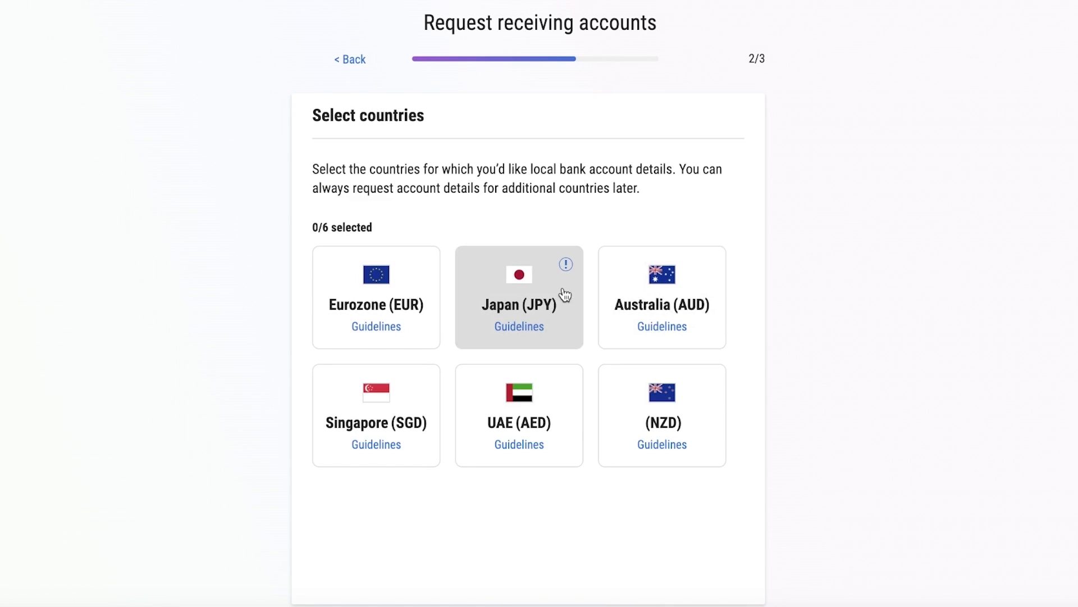
click(682, 282)
click(539, 292)
scroll(562, 365, down, 1)
click(519, 587)
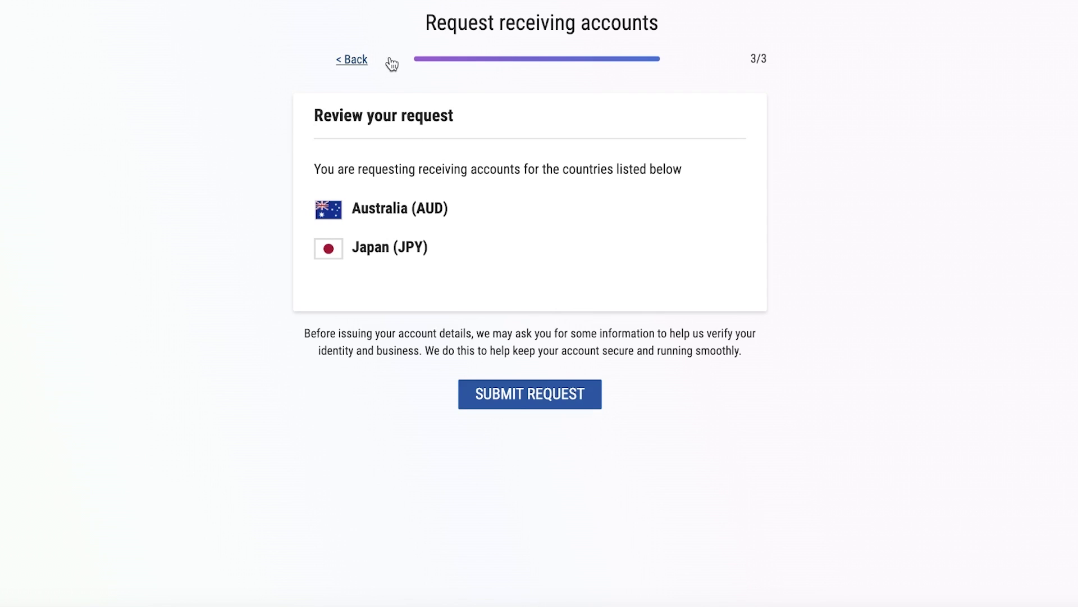
click(362, 59)
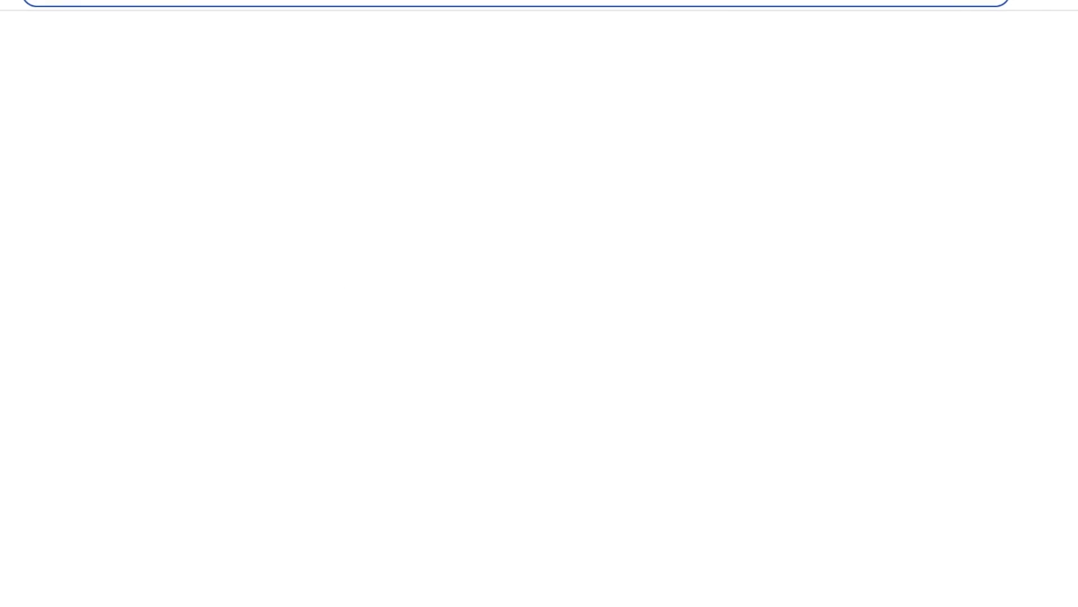
Return to Shopify admin's Payments settings and open the Add manual payment method options.
text(payoneer: Home)
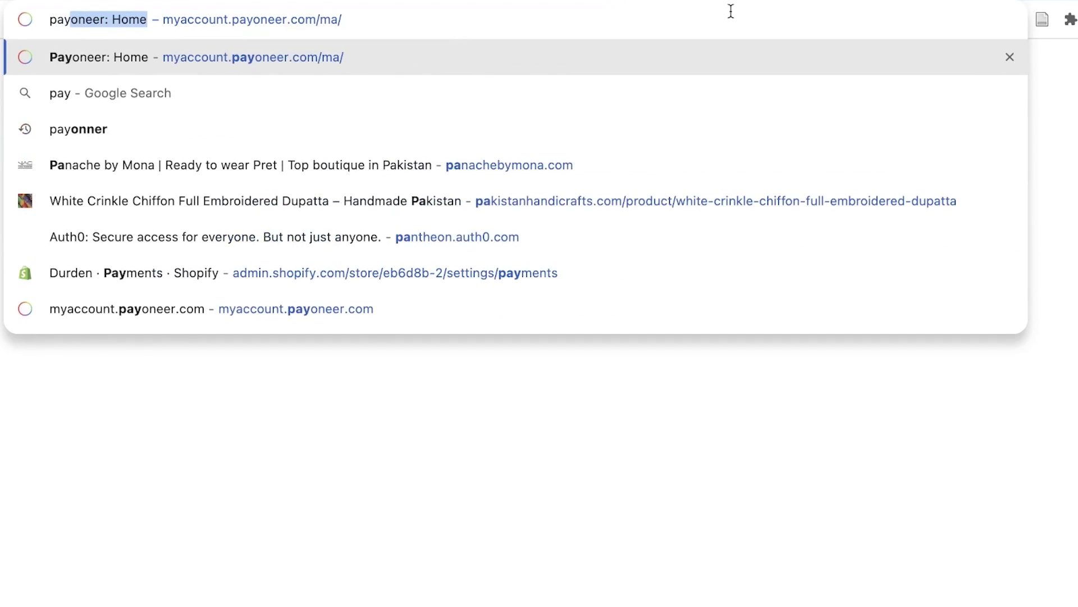
key(Return)
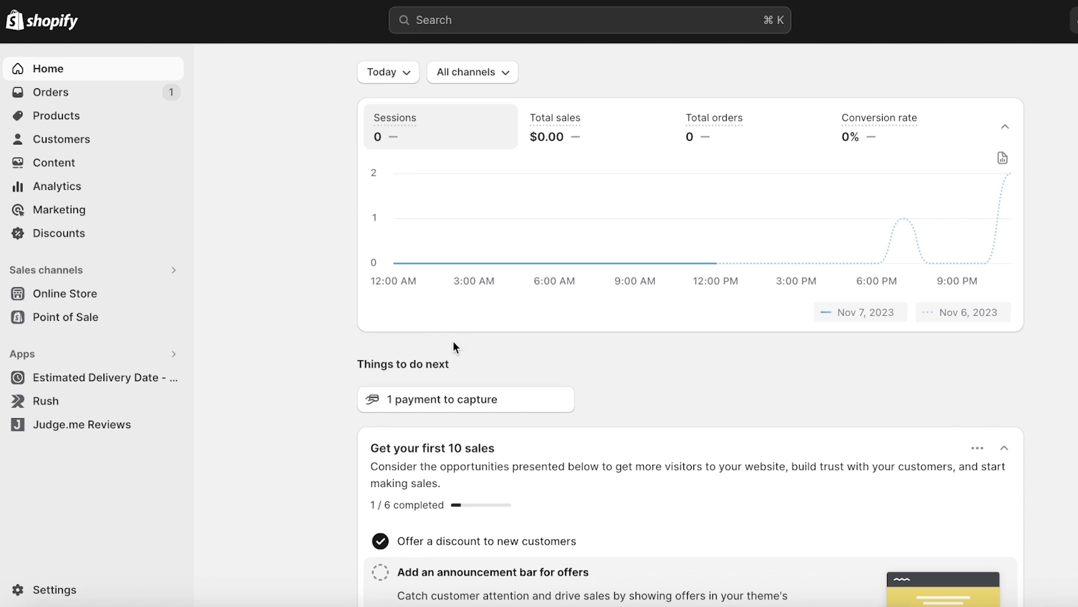
click(27, 599)
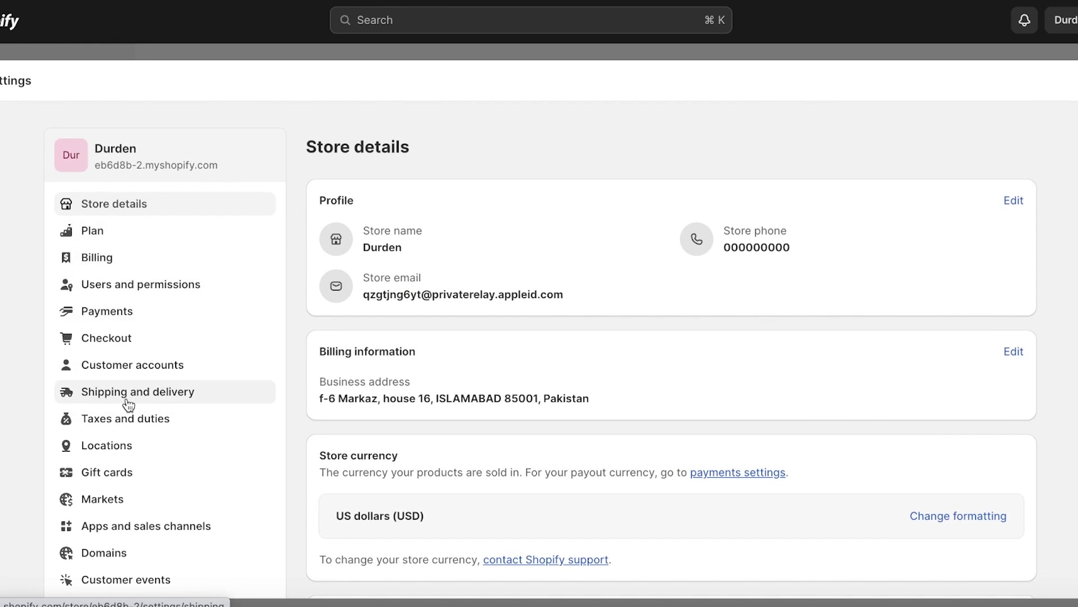
click(120, 313)
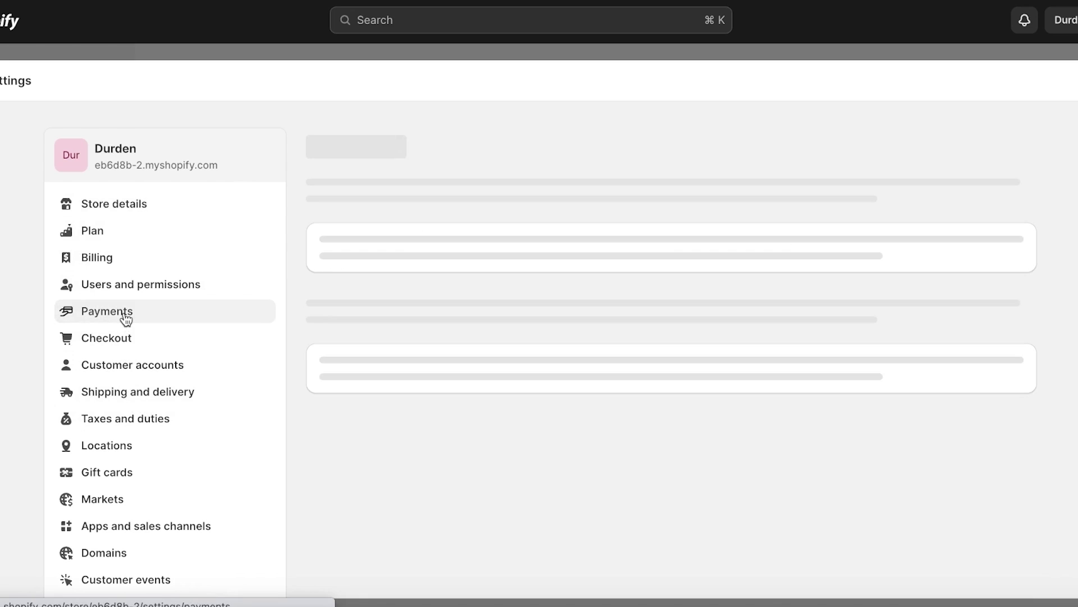
scroll(449, 334, down, 5)
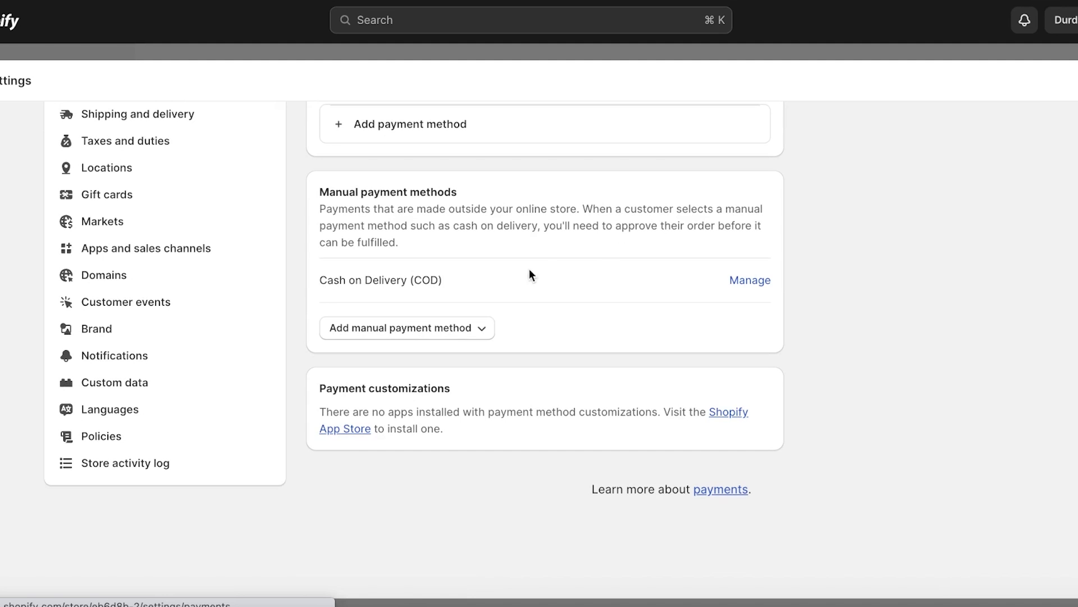
click(406, 329)
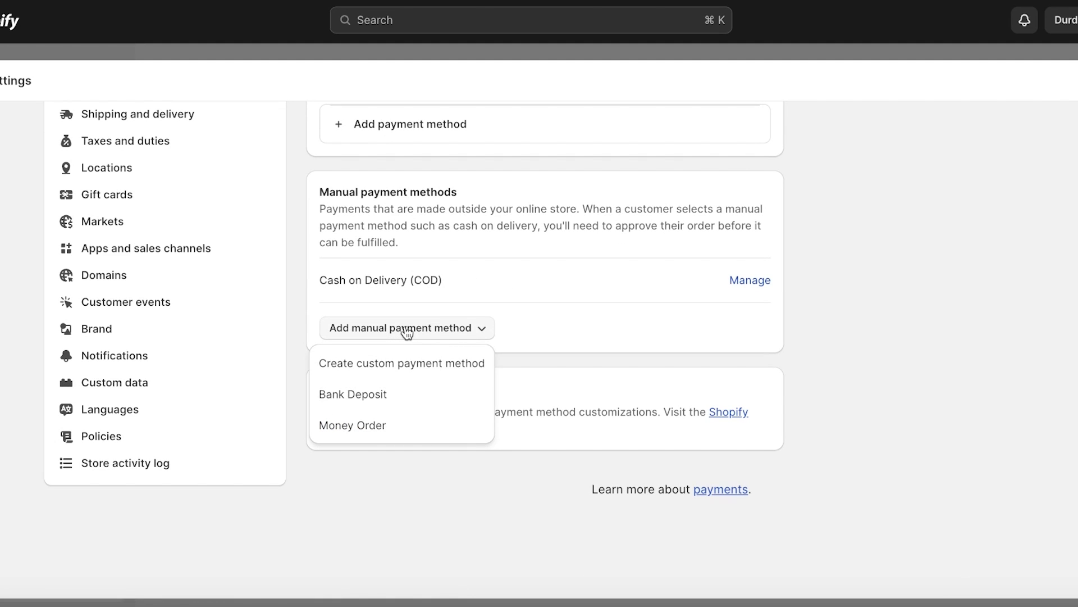
Create a custom manual payment method named 'Payoneer' with the account e-mail as additional details.
click(383, 365)
click(418, 182)
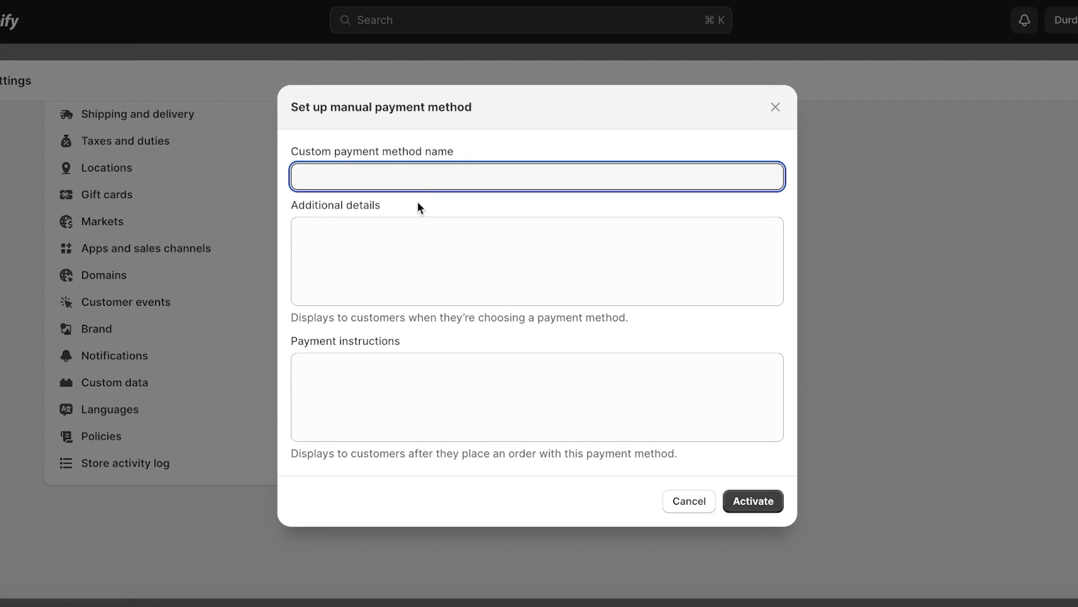
text(Payoneer)
click(415, 257)
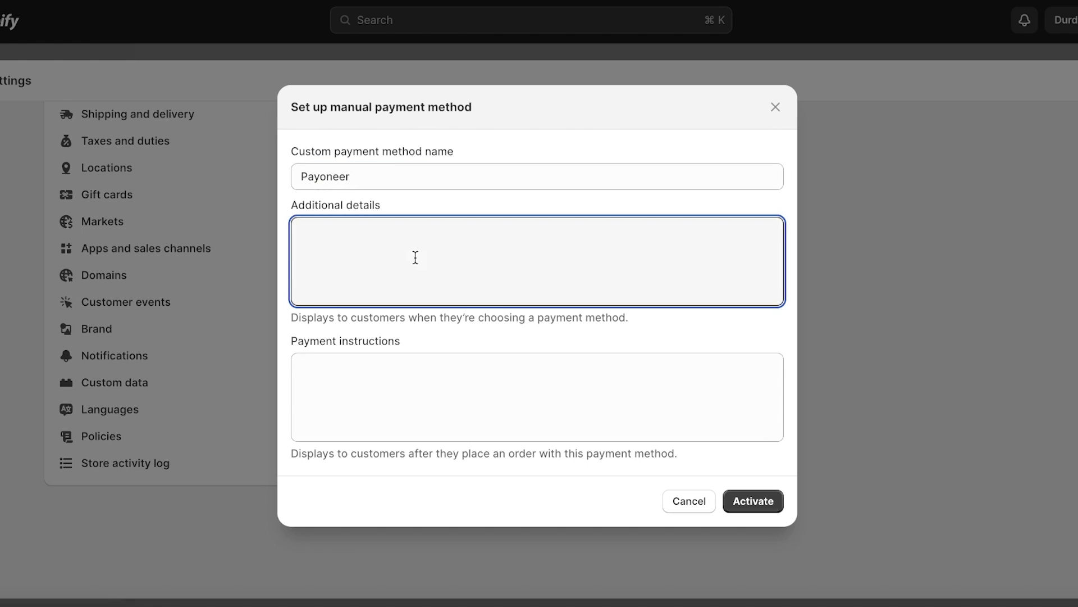
text(XYZ@gmail.com)
Write four instruction lines: send order total, keep screenshot, confirmation e-mail within 24 hours, send screenshot.
click(411, 393)
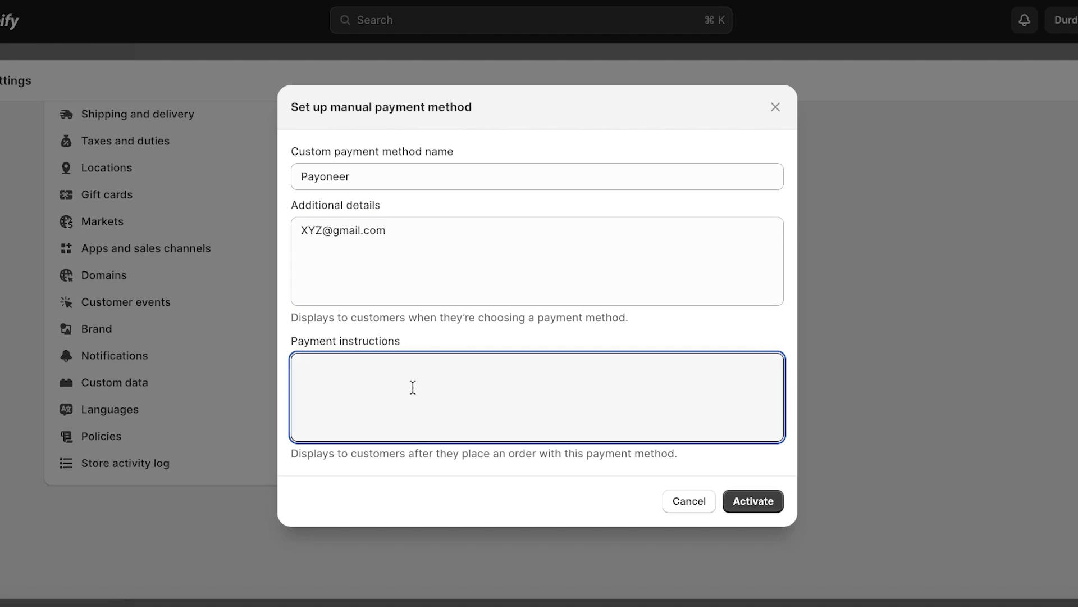
text(-Send your listed order)
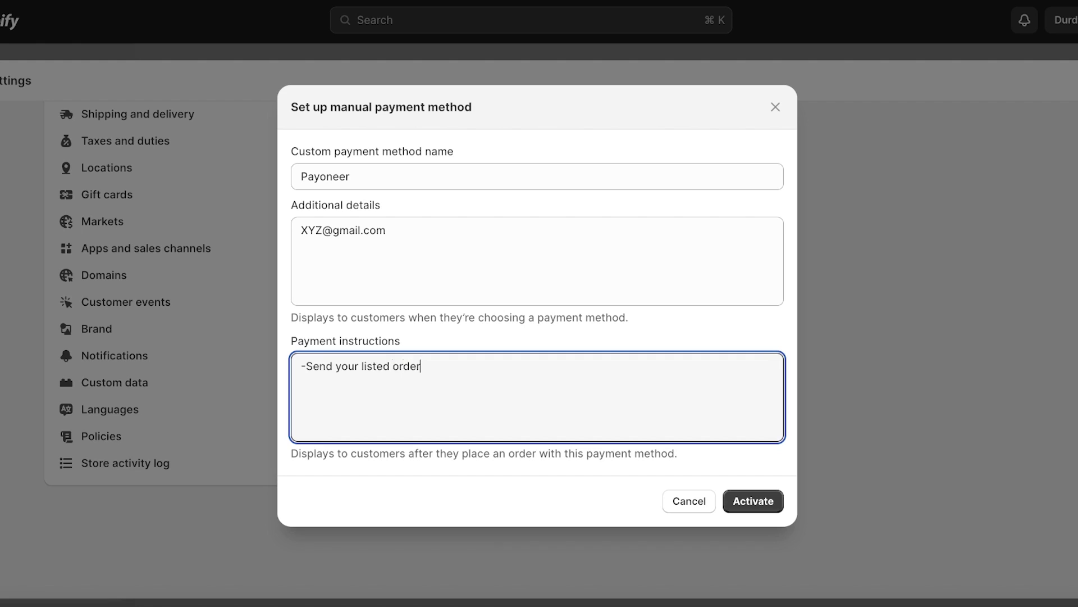
text( total to this account)
key(Return)
text(-Keep a screenshot of)
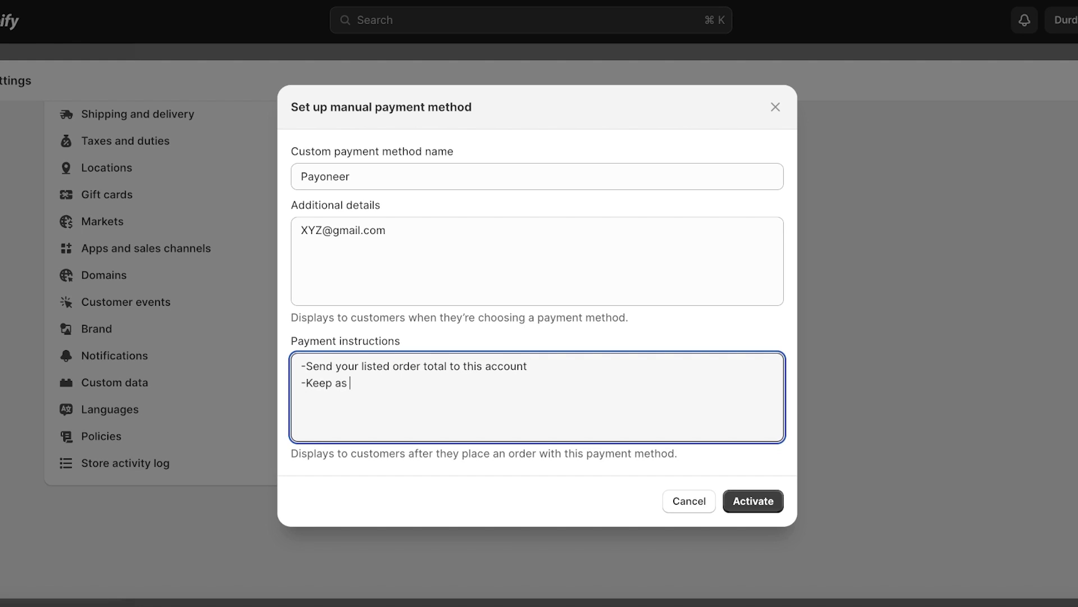
text( your payment)
key(Return)
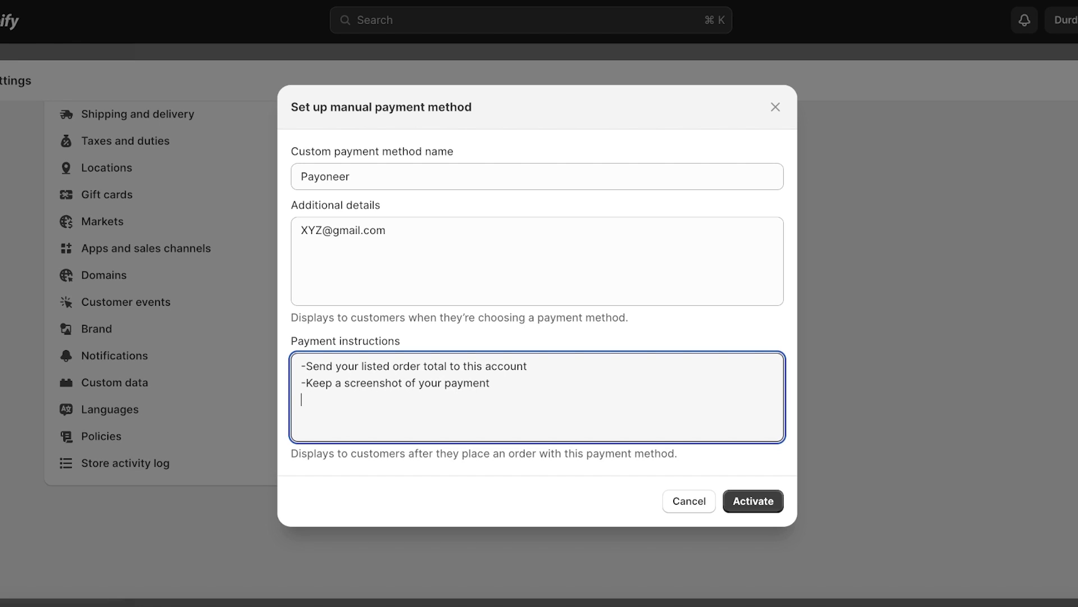
text(-An email will be sent to yo)
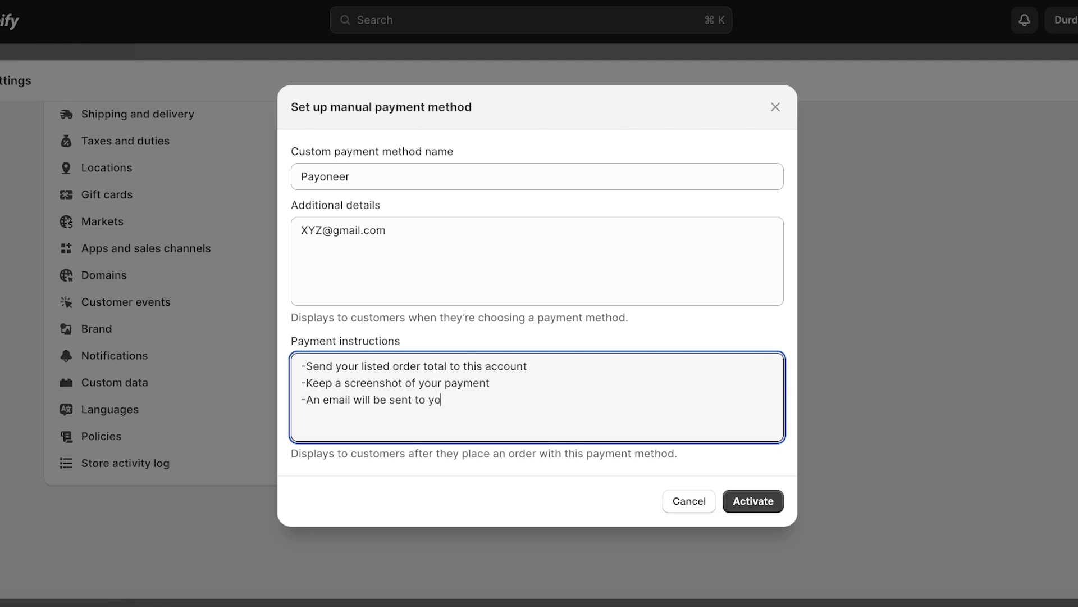
text(u within 24 hours fo)
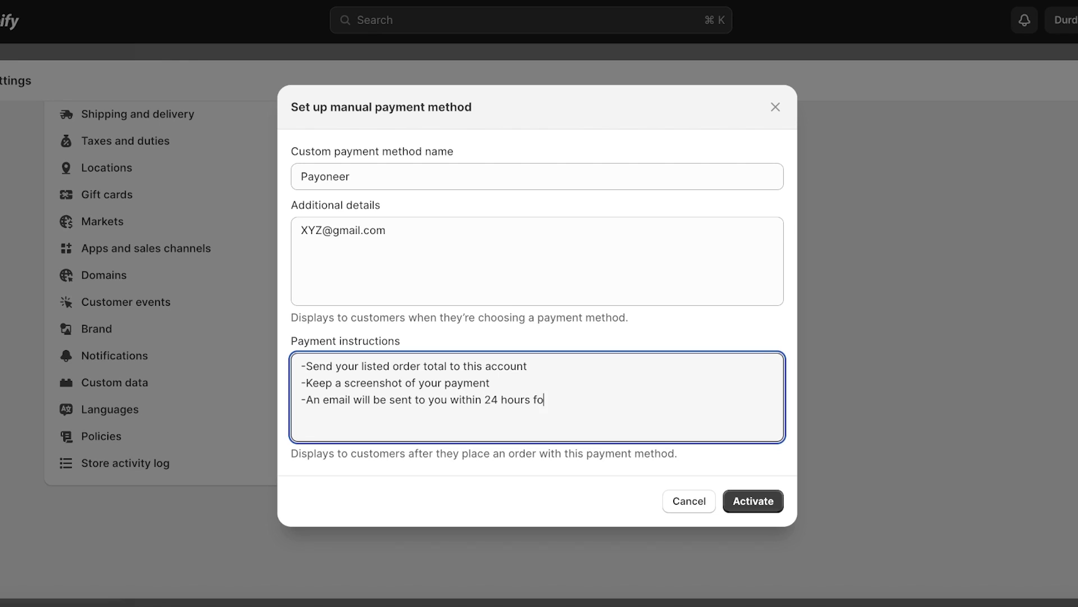
text(r order confirmation)
key(Return)
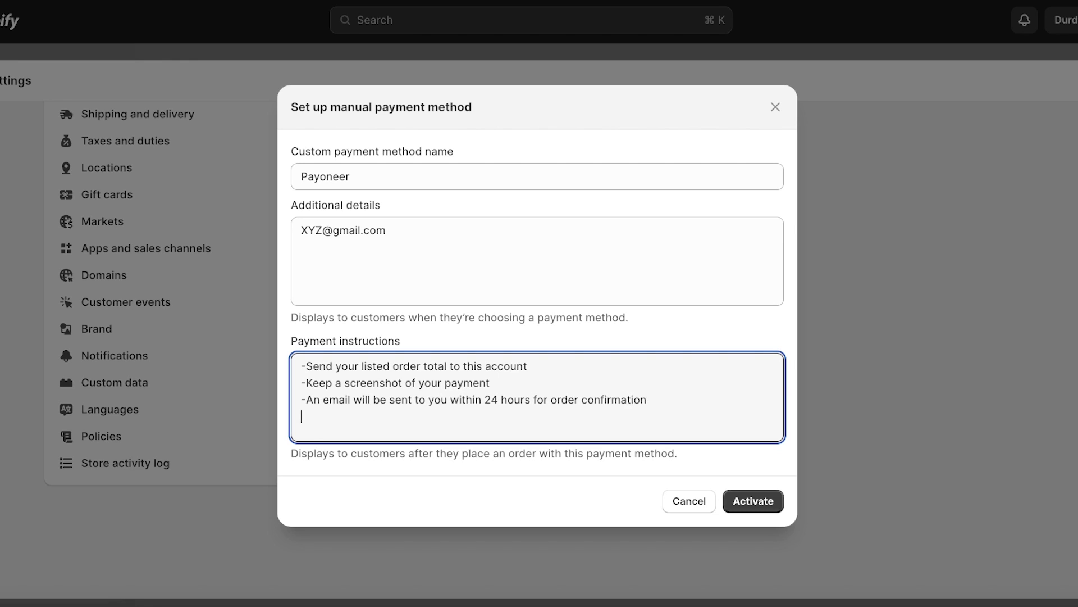
text(Send your screenshot)
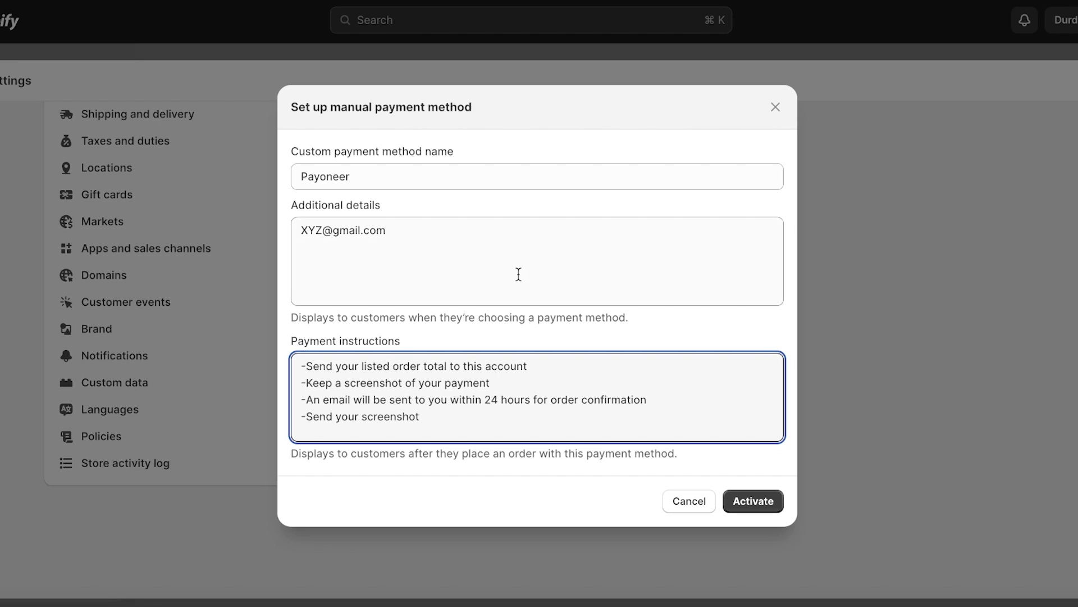
Close the manual payment setup and search payment providers for 'payoneer'.
click(776, 107)
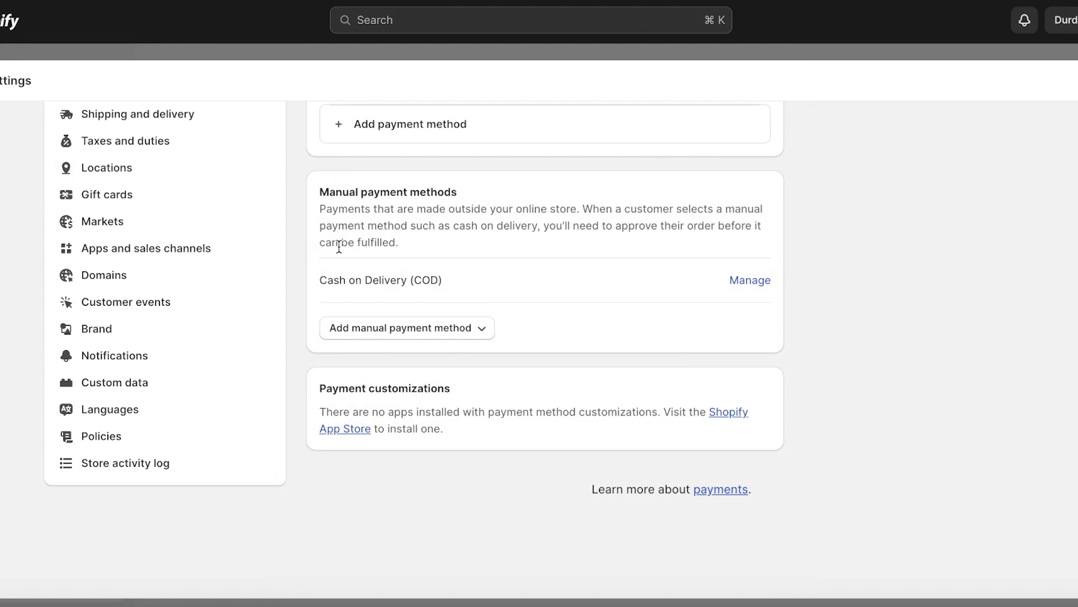
scroll(341, 248, up, 5)
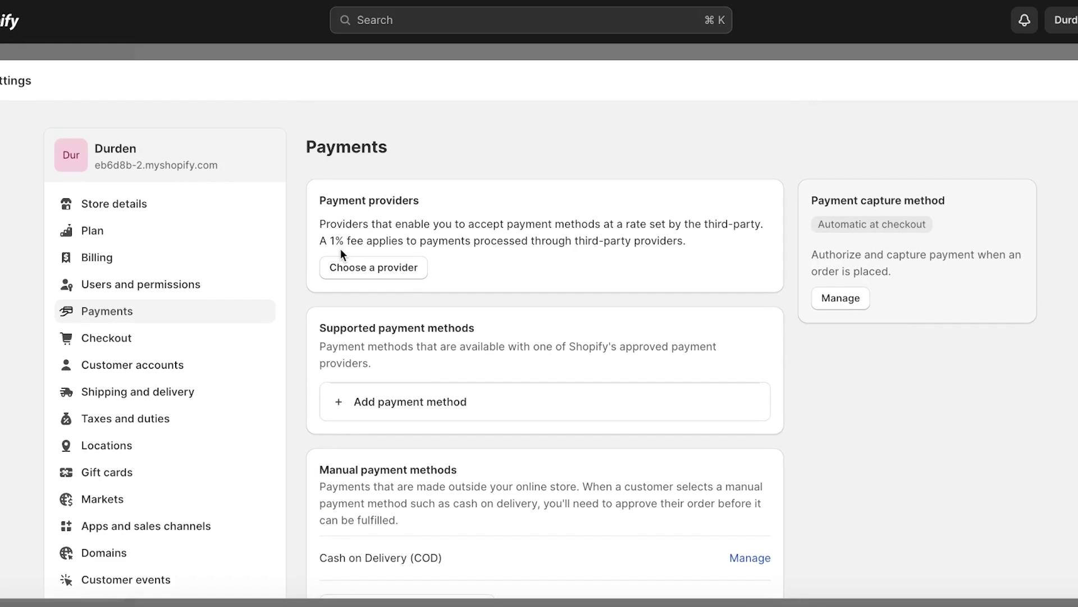
click(360, 403)
click(623, 216)
click(612, 235)
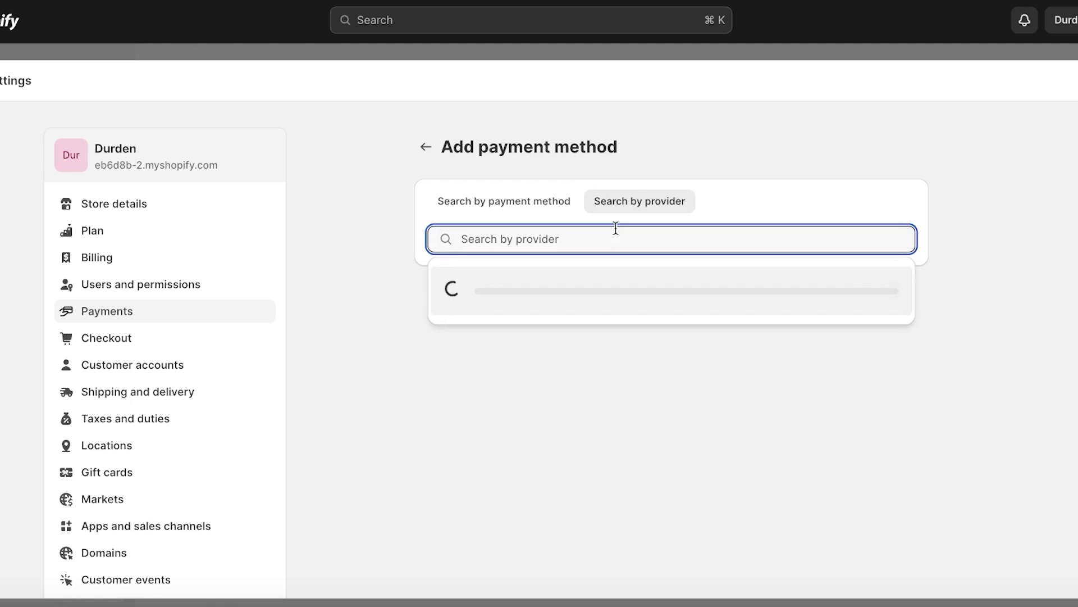
text(payo)
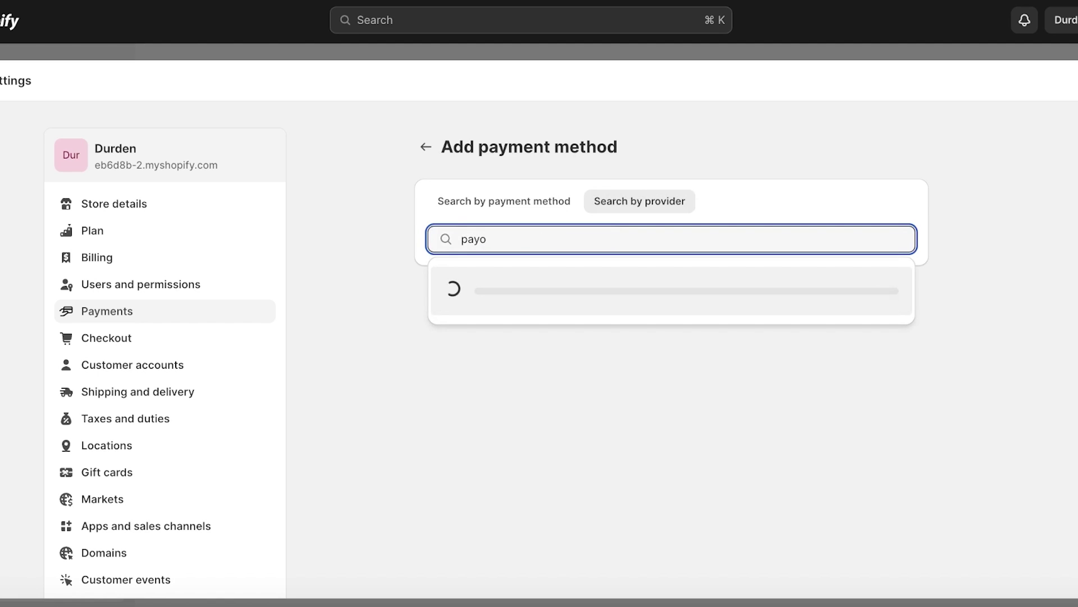
text(neer)
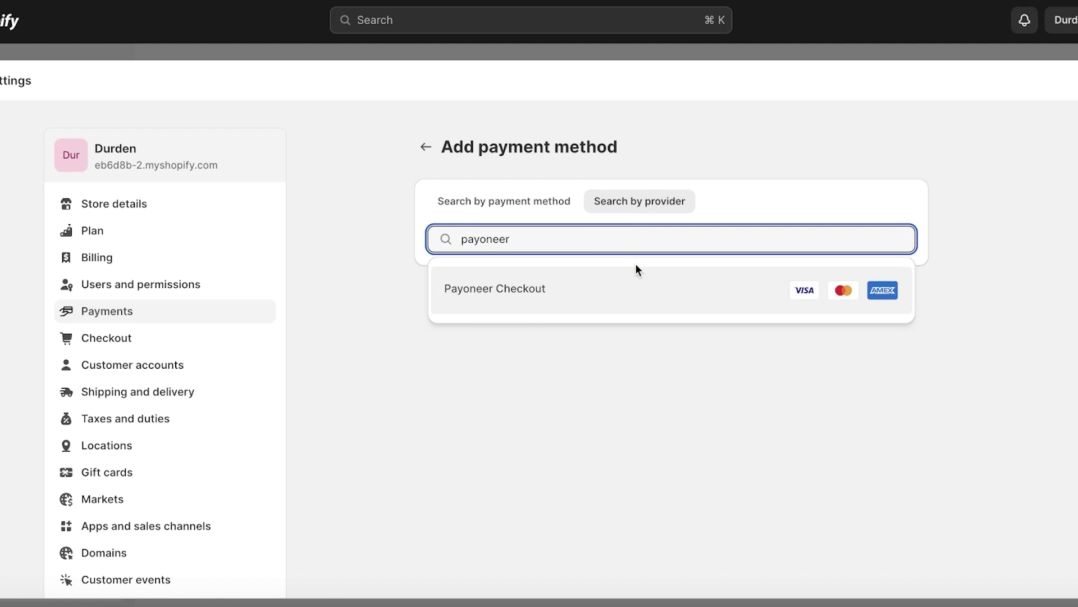
Open the Payoneer Checkout provider settings and follow through to Payoneer's Checkout site.
click(635, 284)
click(610, 340)
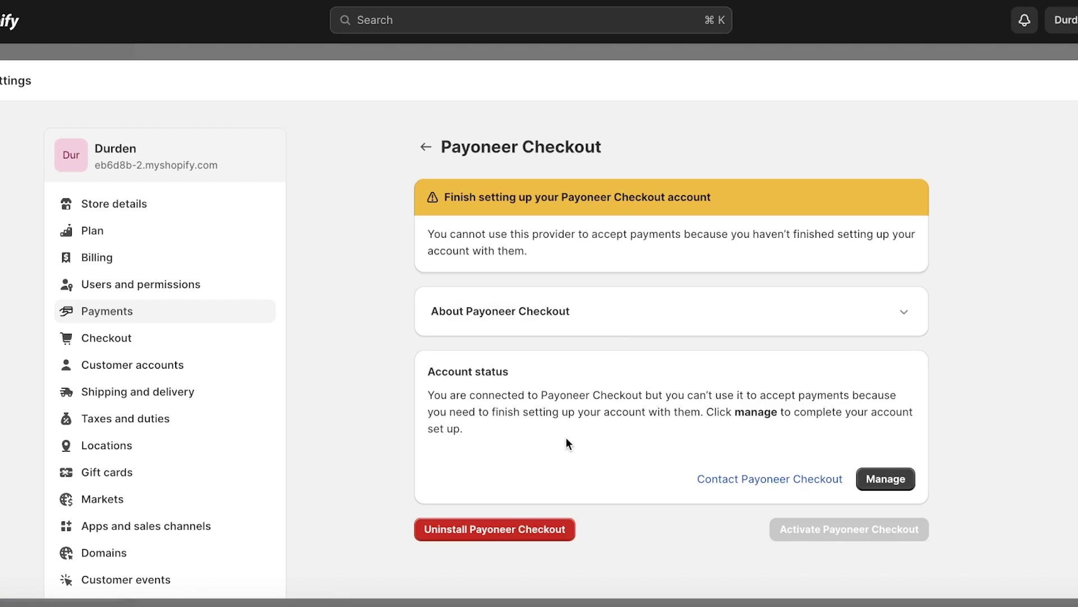
scroll(573, 393, down, 4)
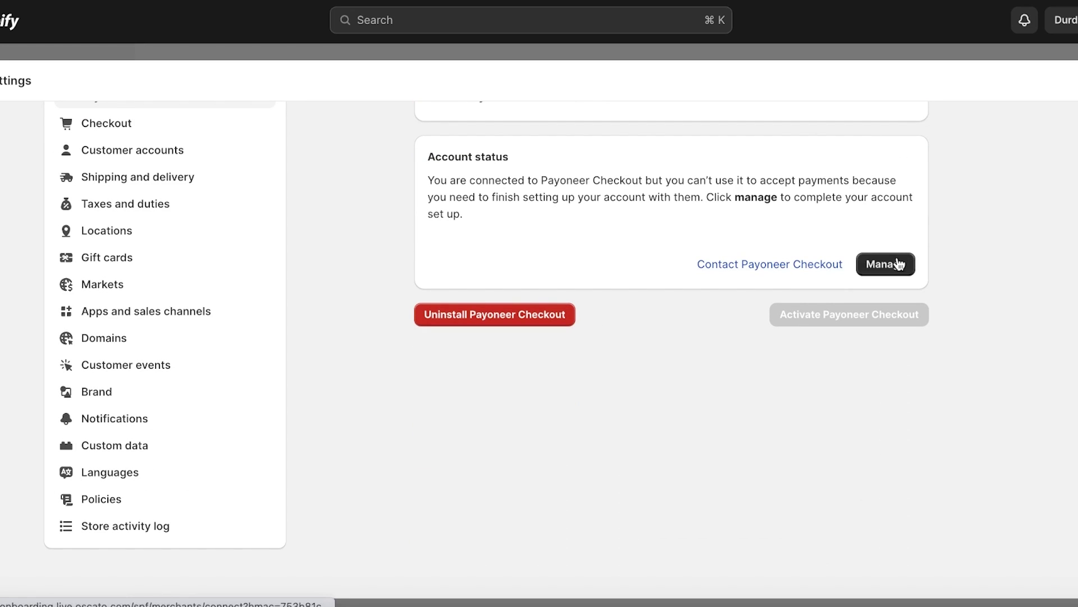
scroll(898, 270, up, 4)
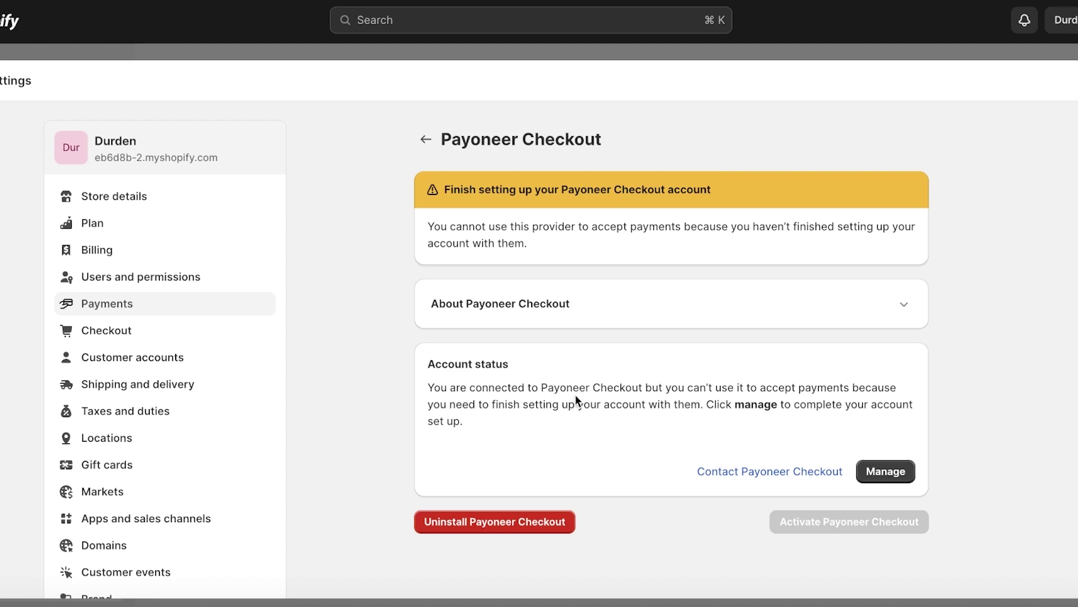
click(797, 471)
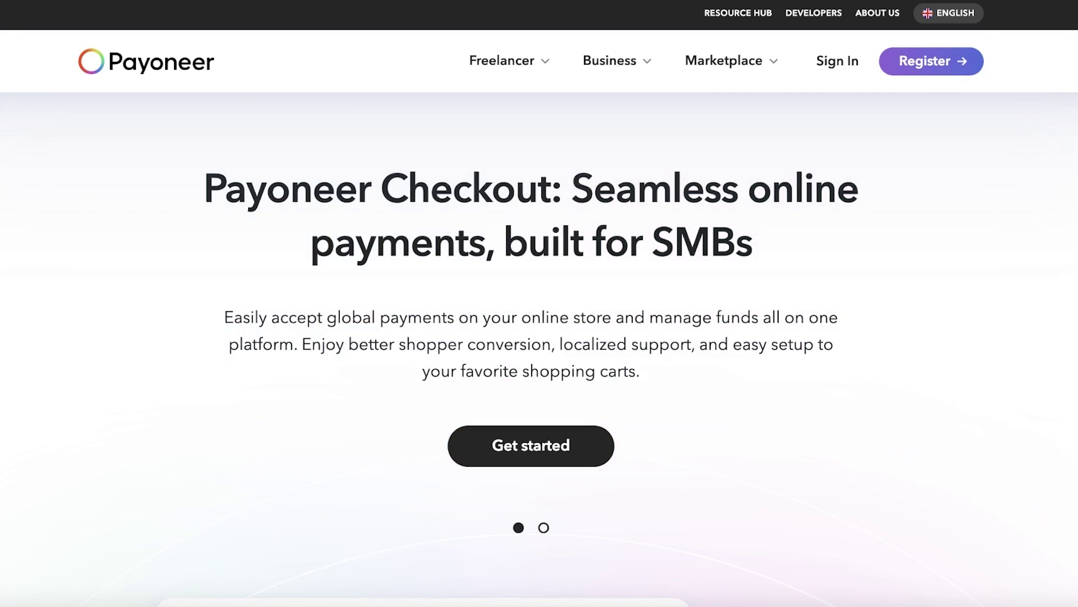
click(565, 439)
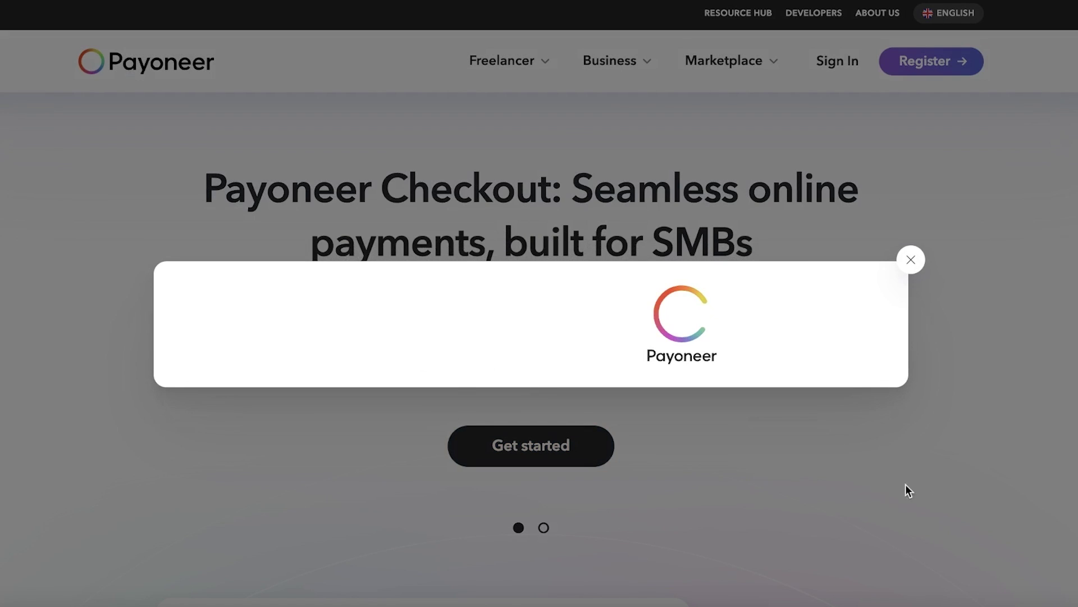
scroll(561, 202, down, 10)
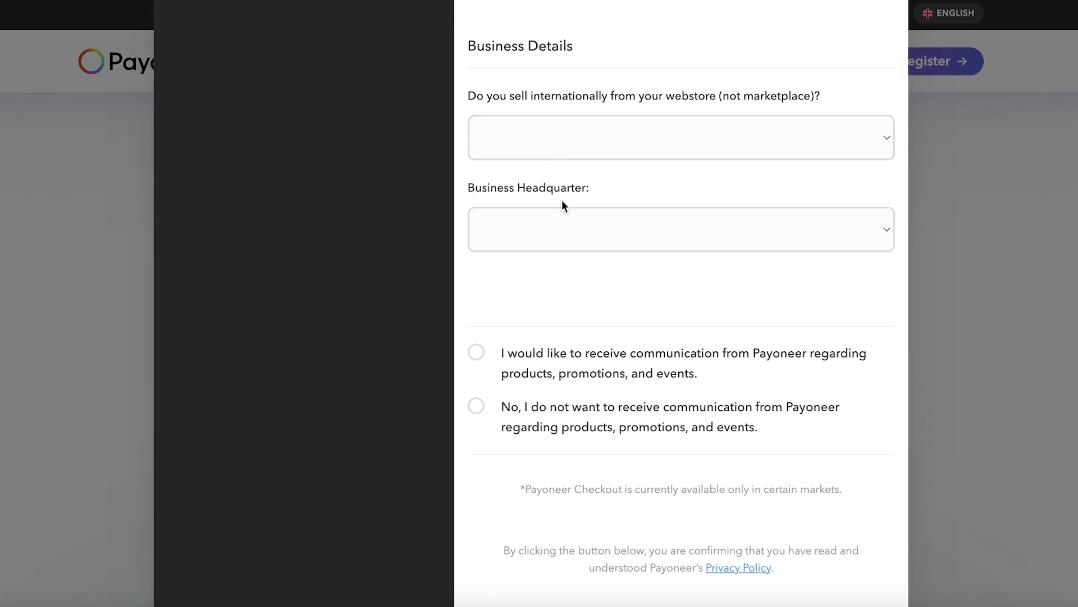
scroll(572, 325, up, 10)
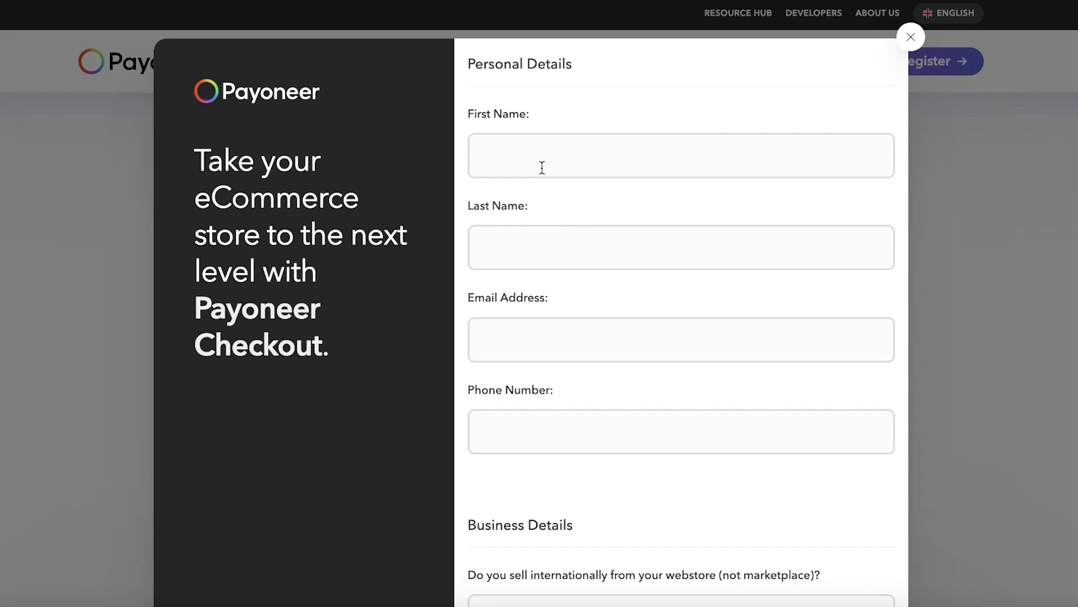
click(542, 167)
click(567, 203)
scroll(554, 366, down, 8)
scroll(497, 193, up, 1)
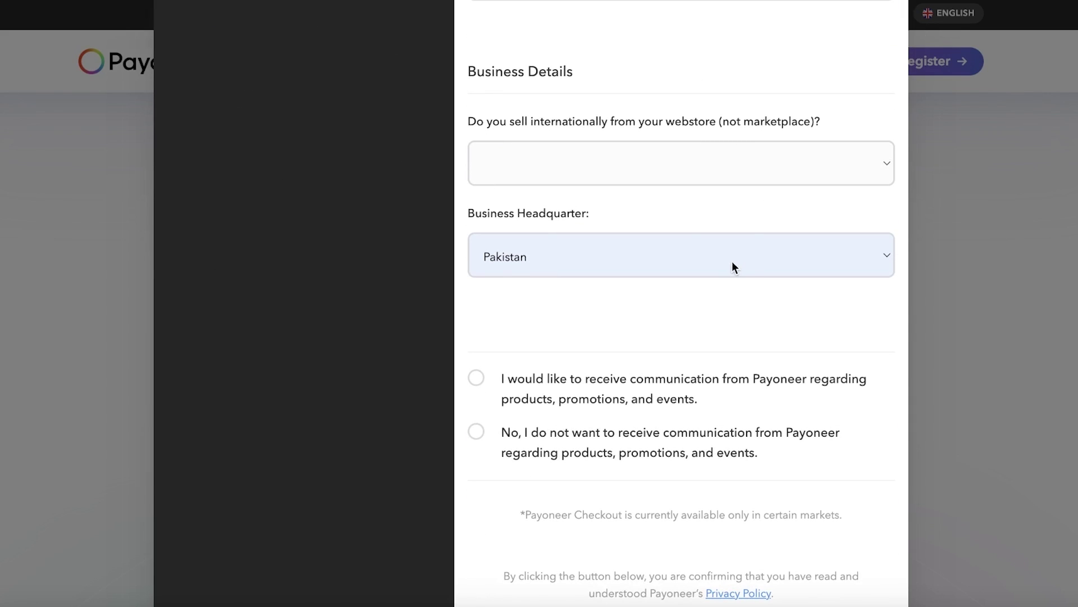
click(522, 385)
scroll(521, 388, down, 1)
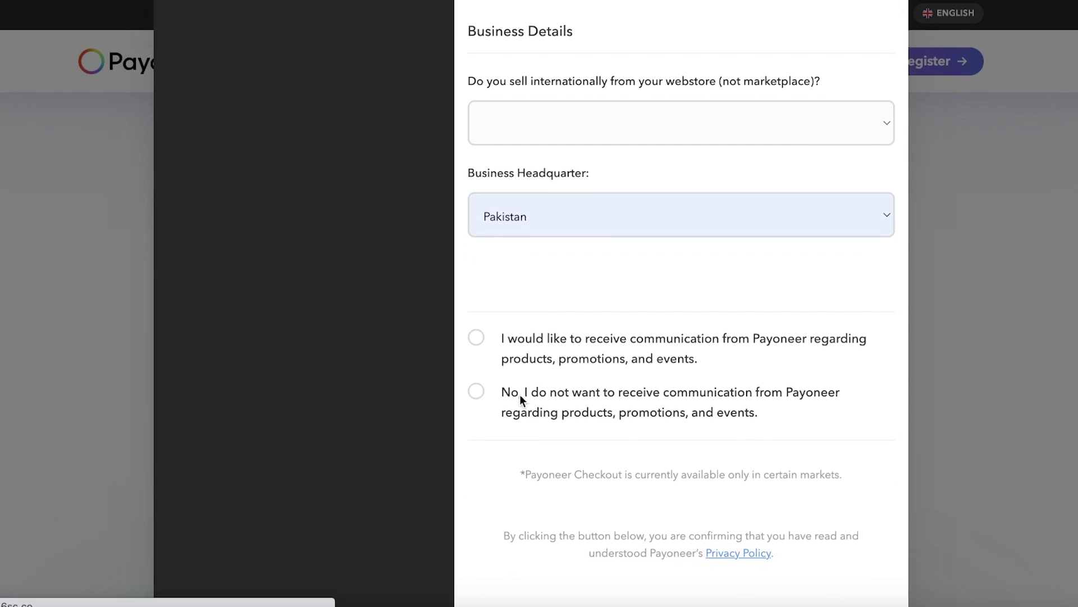
click(495, 401)
scroll(699, 569, down, 2)
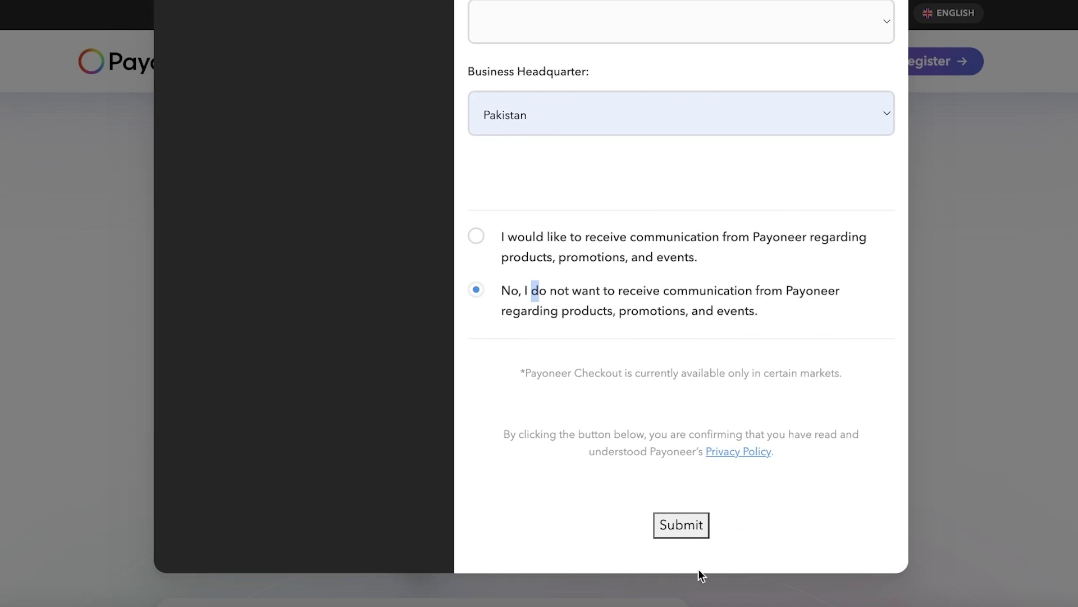
click(655, 523)
scroll(888, 209, down, 8)
scroll(567, 222, up, 9)
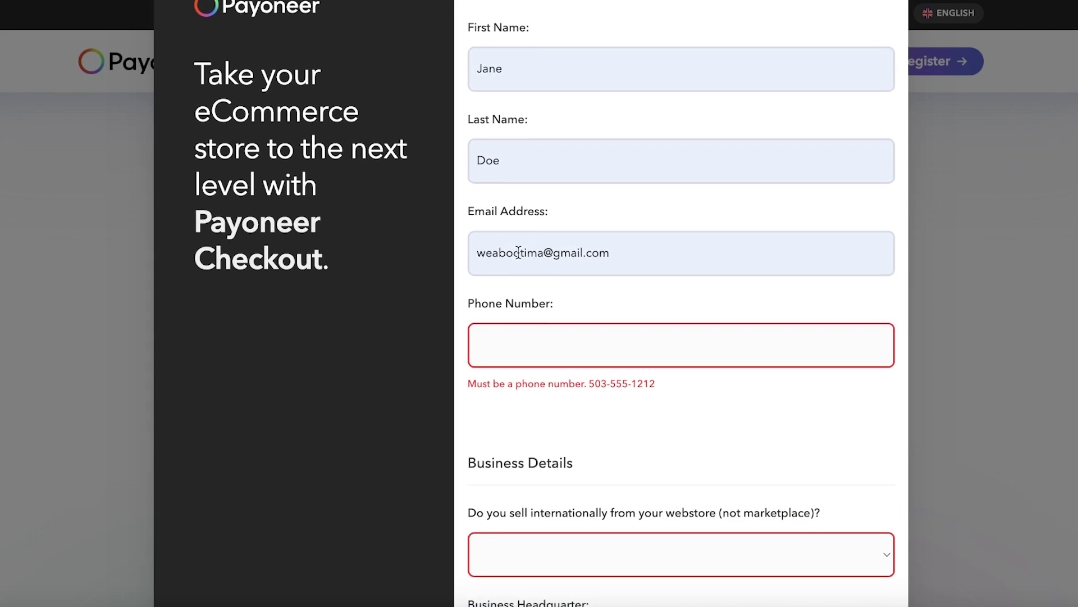
scroll(674, 146, up, 2)
click(910, 38)
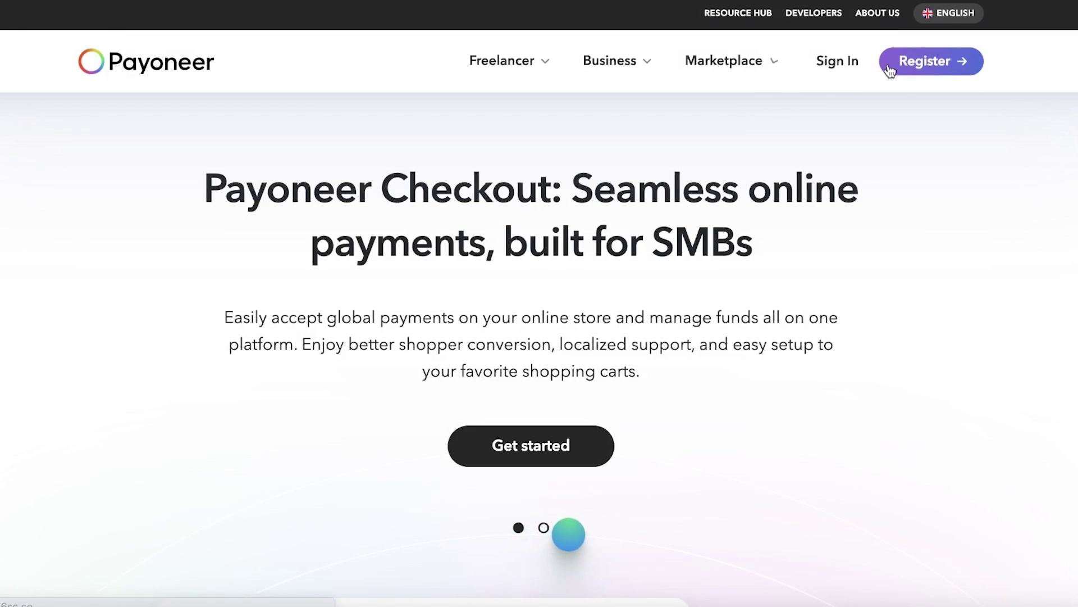
click(842, 61)
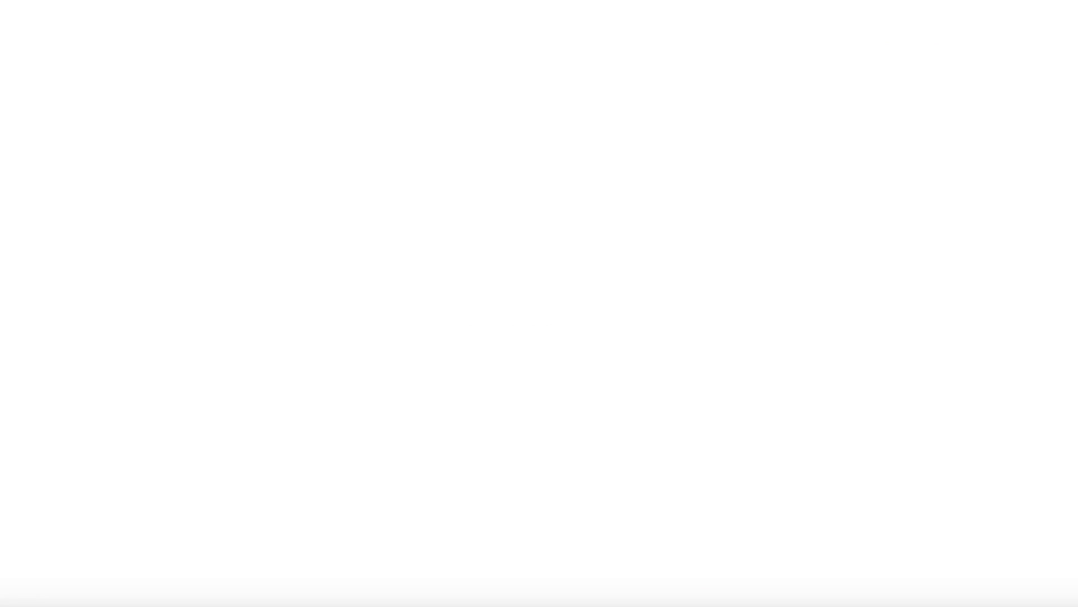
Go to the Payoneer account home page at myaccount.payoneer.com from the address bar.
click(874, 5)
text(pay)
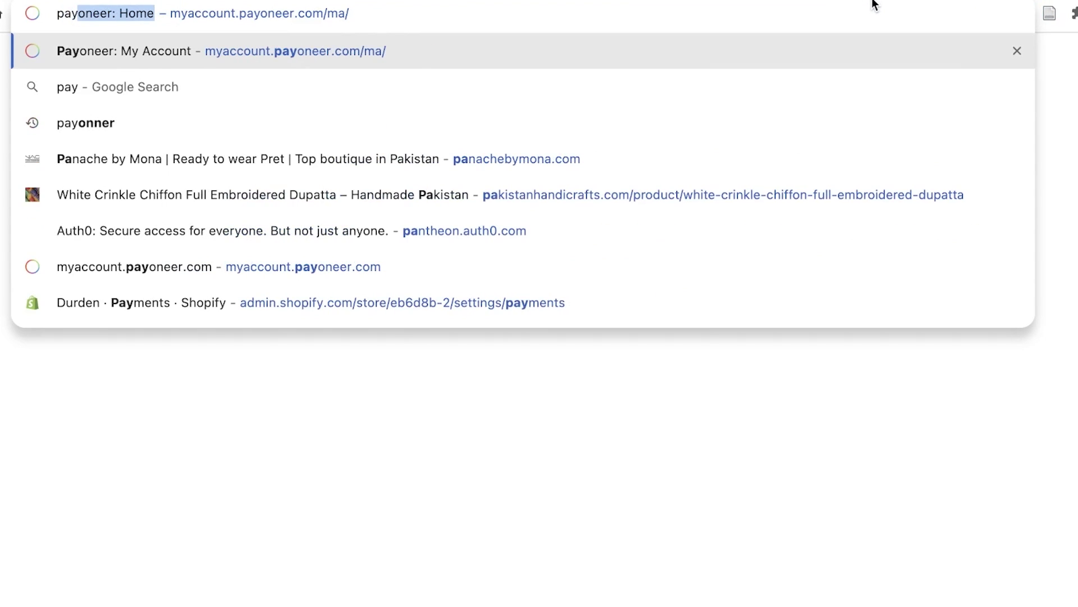
key(BackSpace)
text(o)
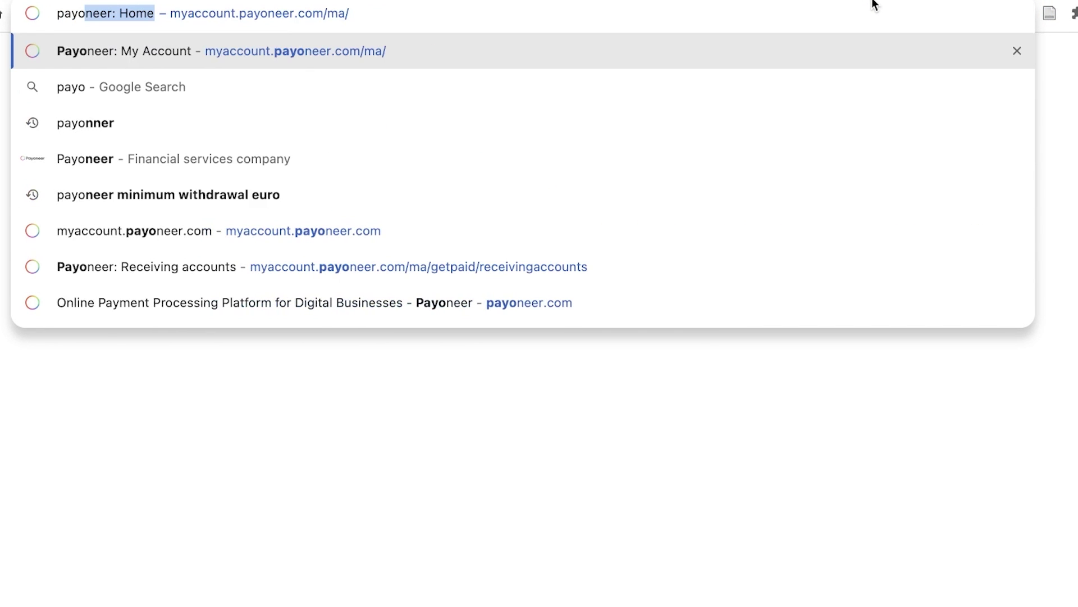
key(Return)
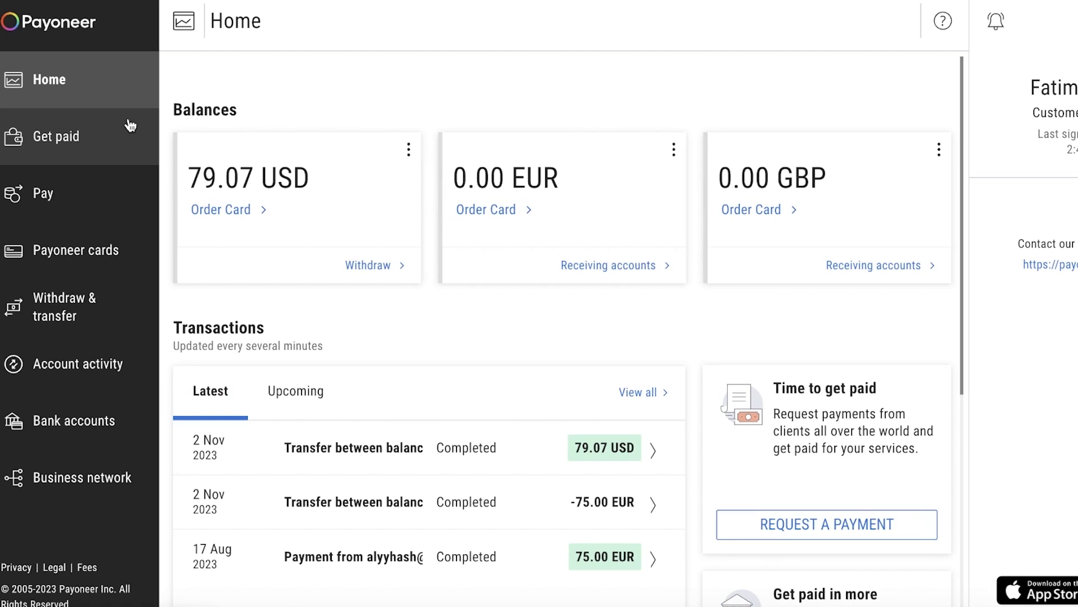
Review Receiving accounts under Get paid, then return to the Get paid overview.
click(17, 137)
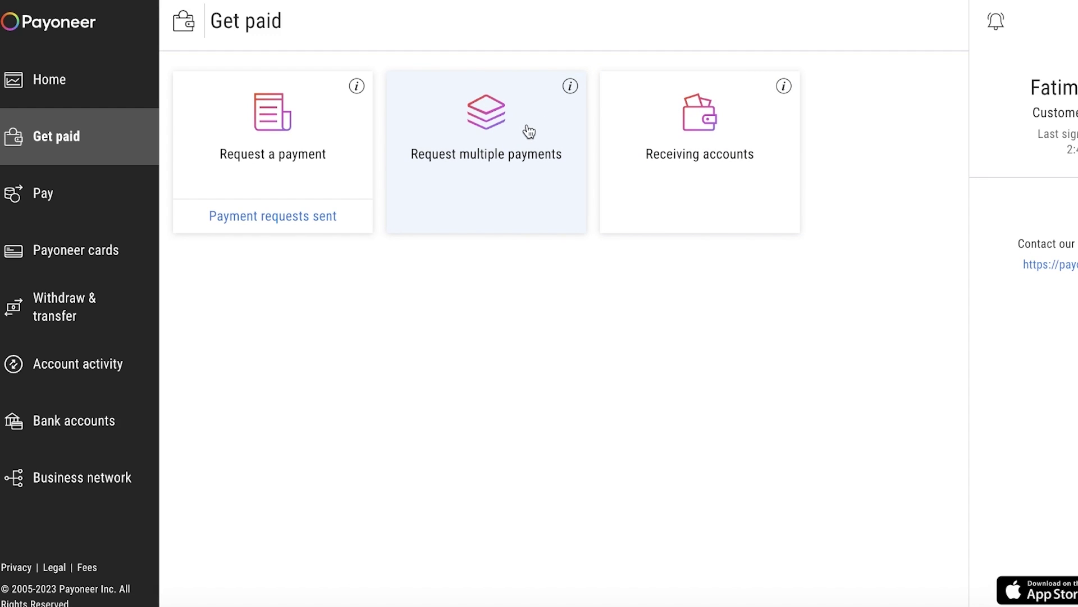
click(761, 126)
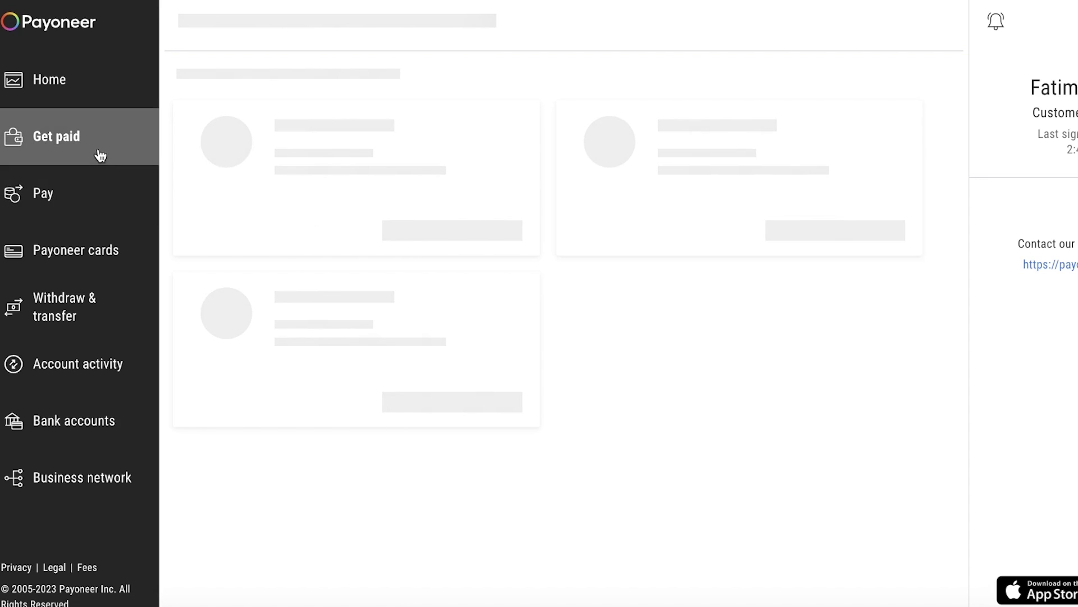
click(85, 135)
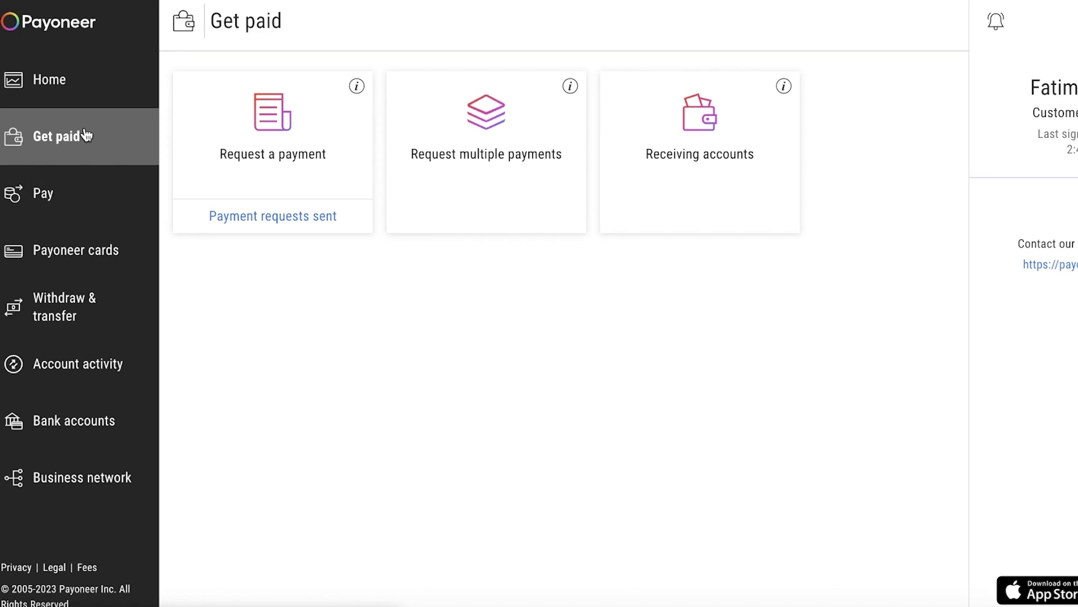